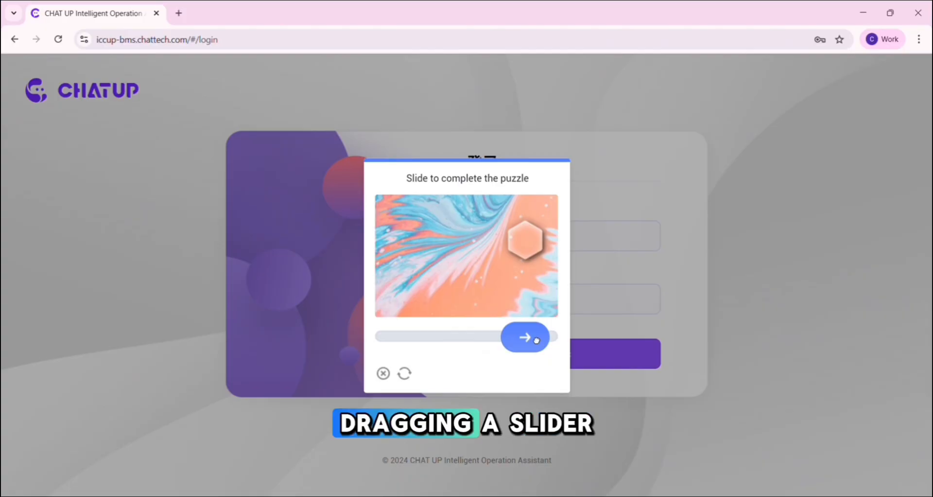
Complete the login slider puzzle and switch the interface language to English.
left_click_drag(536, 340, 537, 340)
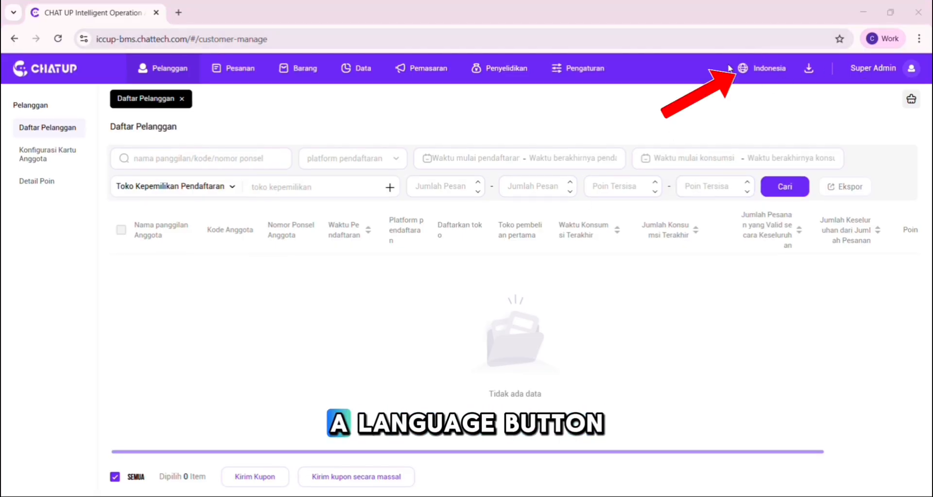
left_click(772, 69)
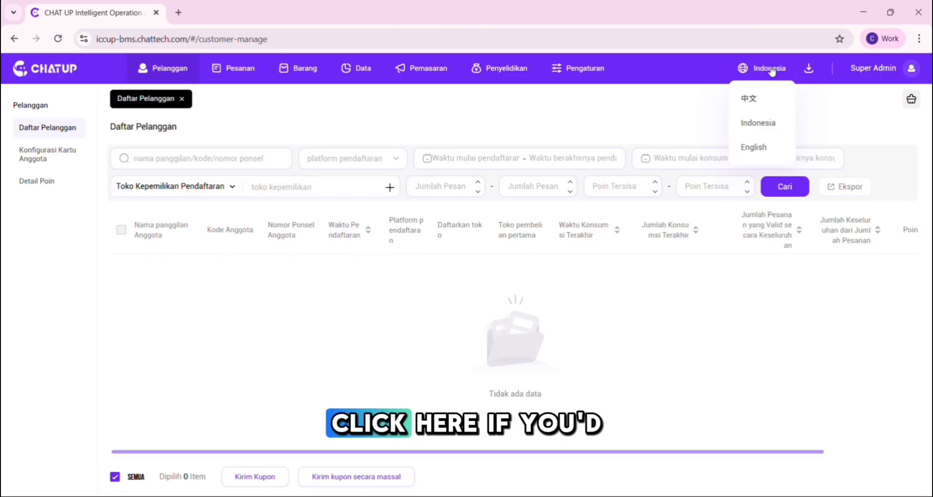
left_click(770, 152)
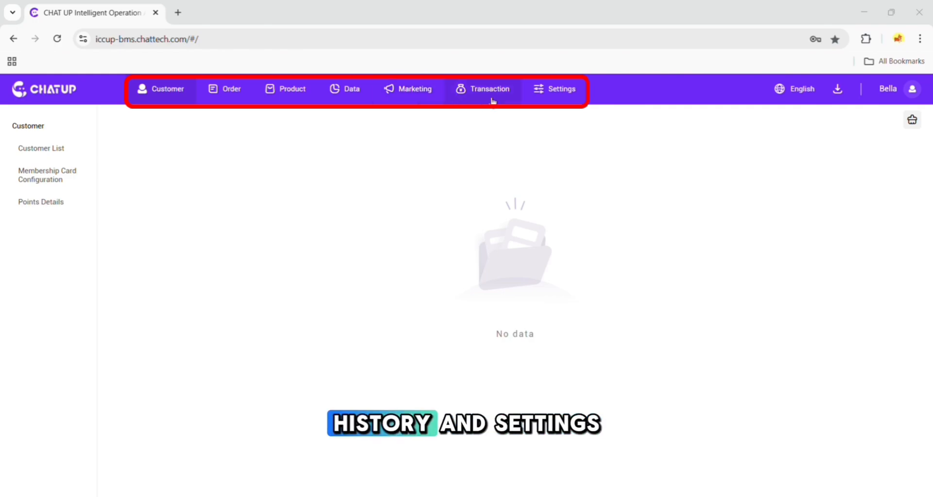
Browse the Download Center, the account menu, the Order list and the Data business report.
left_click(841, 96)
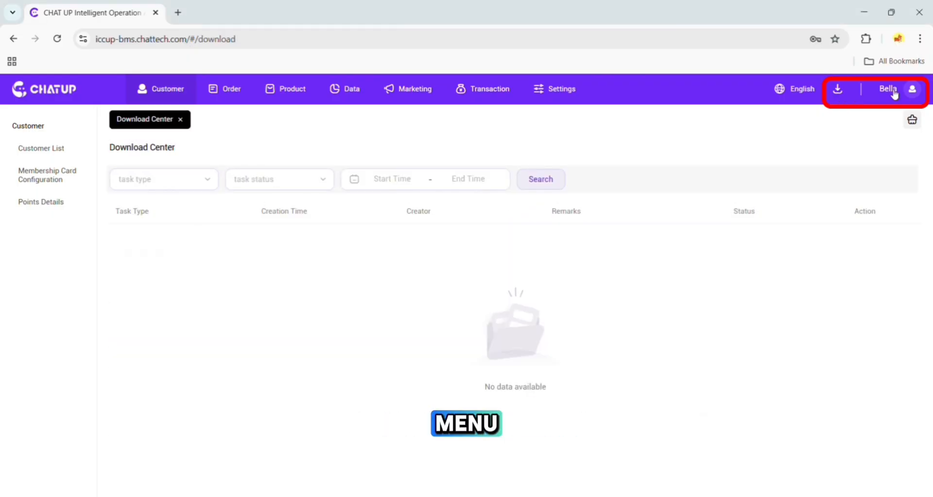
mouse_move(894, 95)
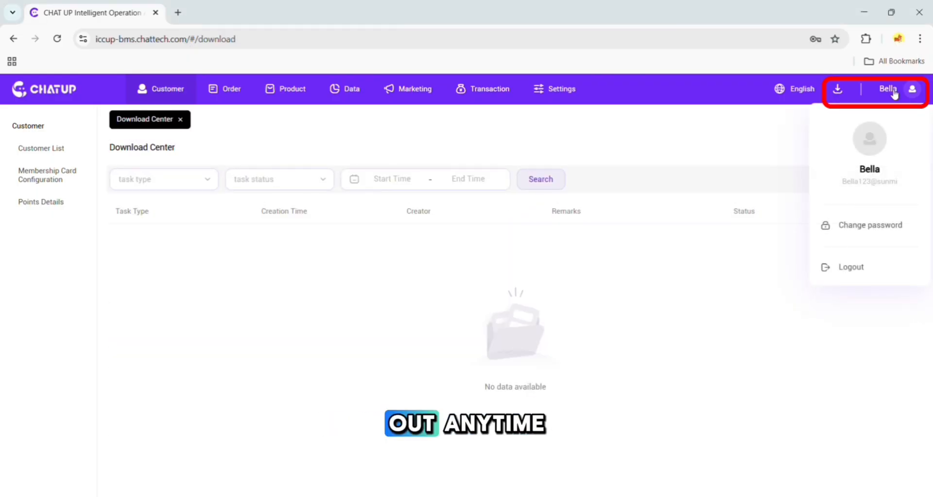
left_click(231, 93)
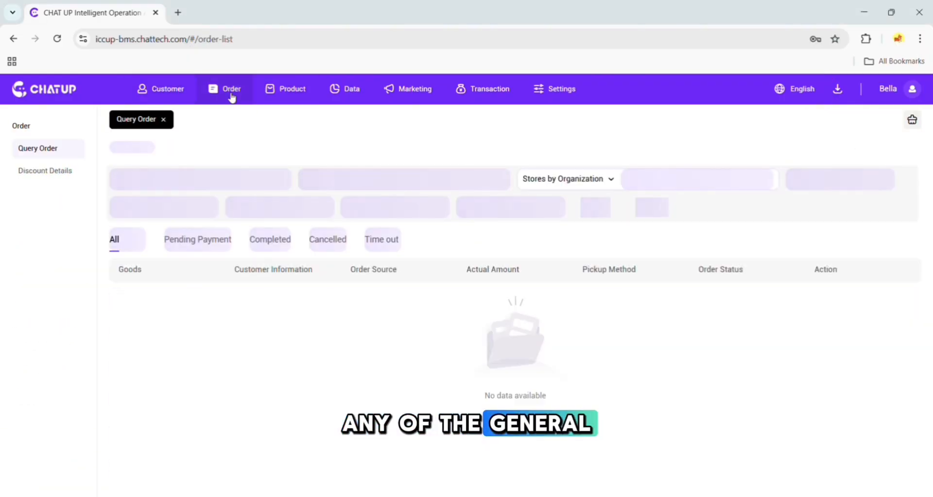
left_click(326, 92)
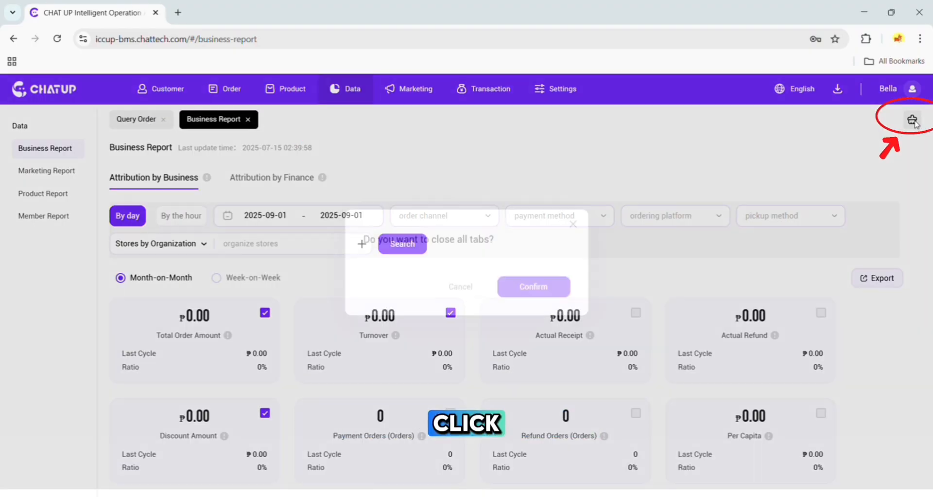
left_click(912, 119)
left_click(533, 295)
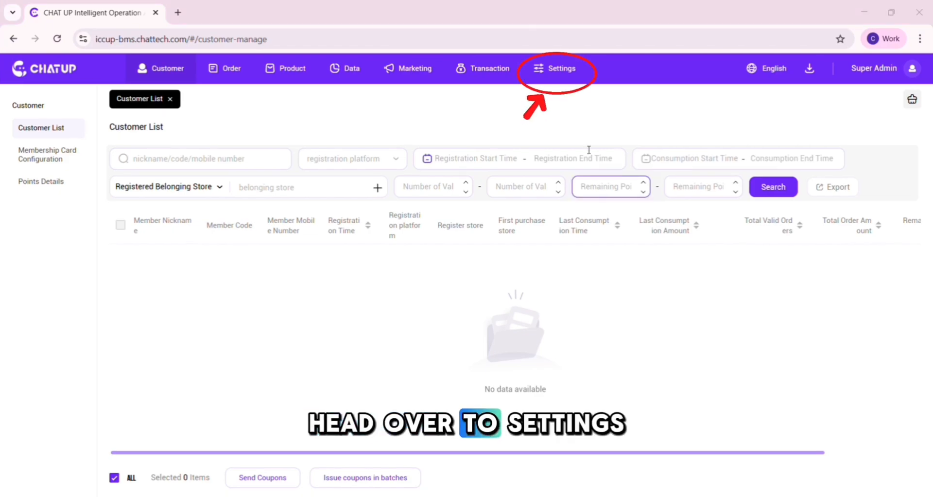
Open Company Management under Settings and review the Create Company form and the company list.
left_click(558, 70)
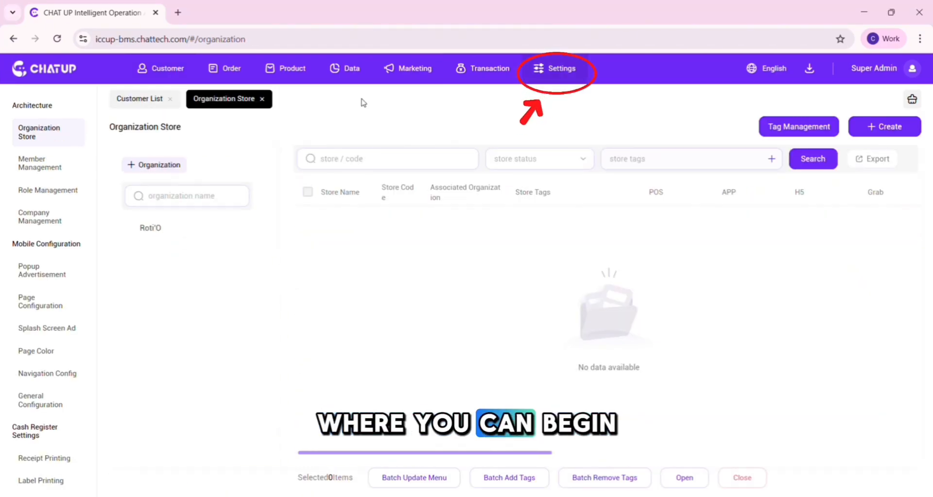
left_click(39, 218)
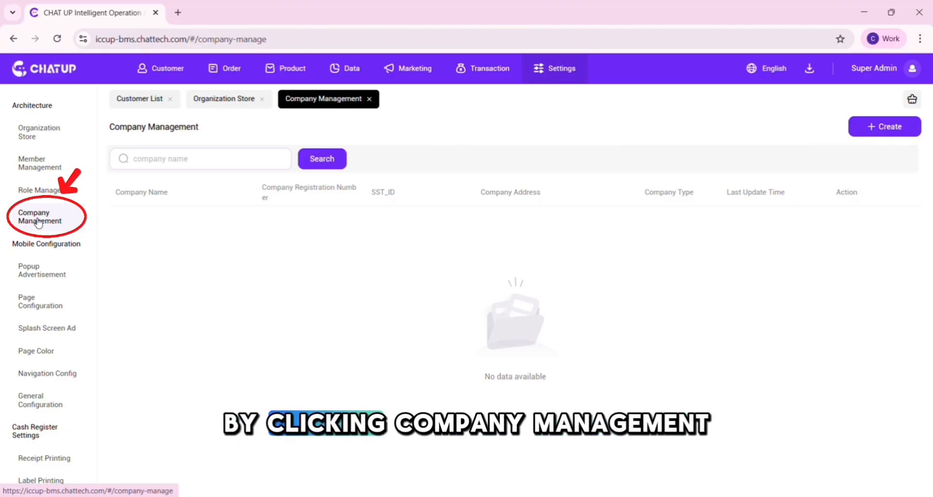
left_click(903, 126)
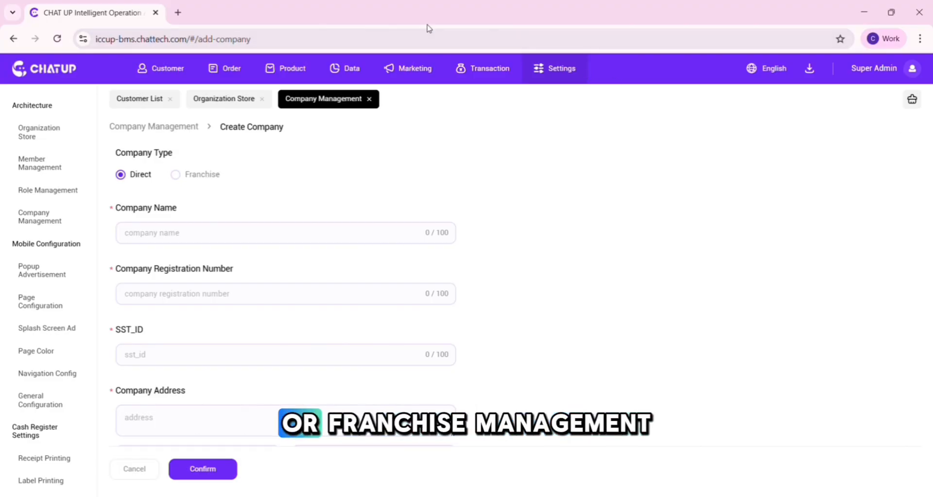
scroll(558, 205, "down", 1)
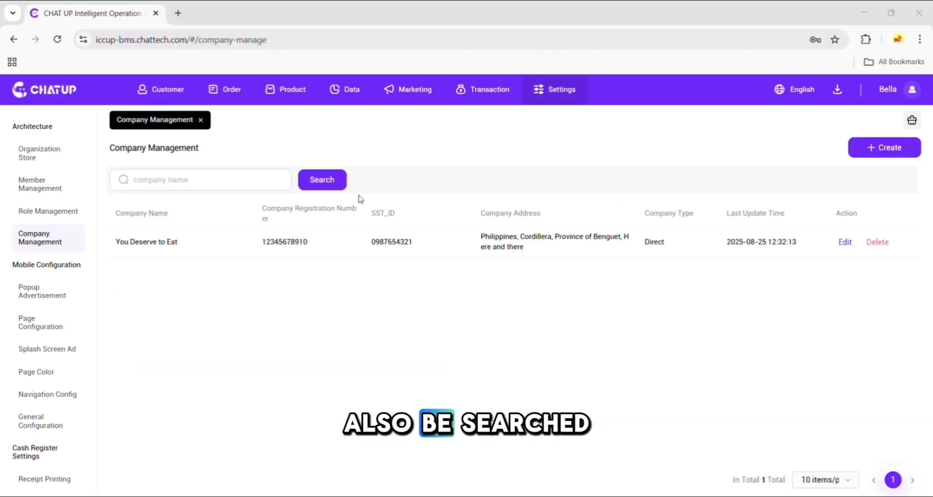
left_click(235, 178)
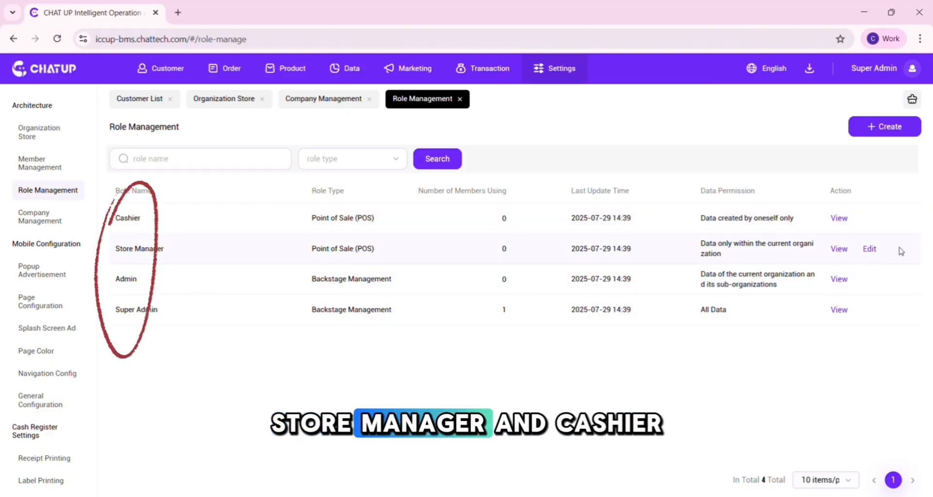
Create a new System Backstage role, expanding the Customer and Order menu permissions, and confirm it.
left_click(874, 128)
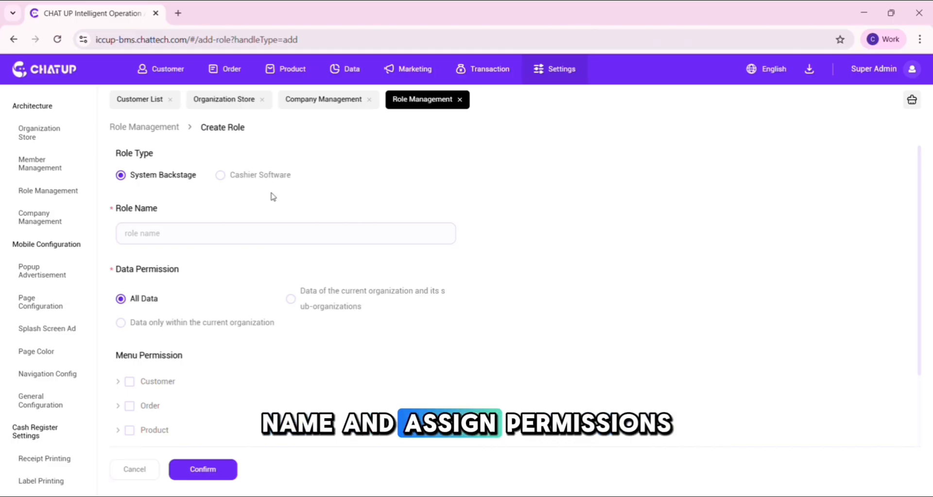
left_click(230, 236)
scroll(229, 235, "down", 2)
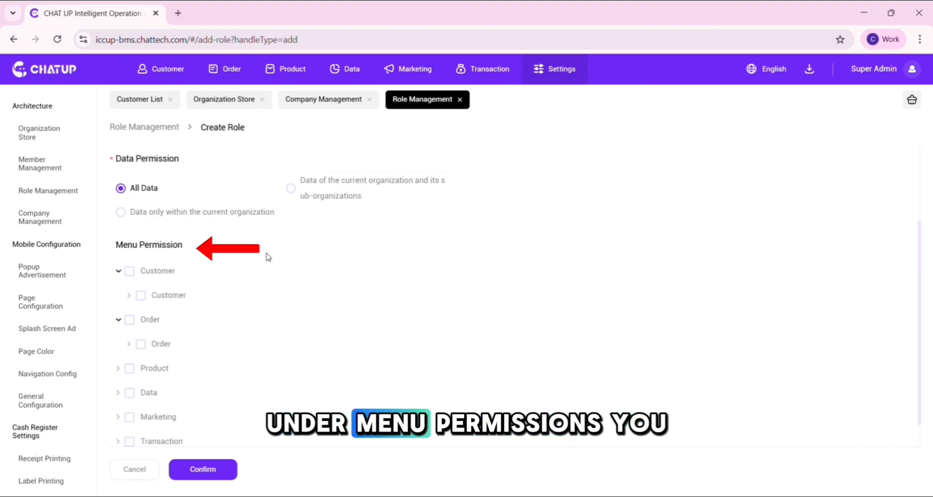
left_click(129, 296)
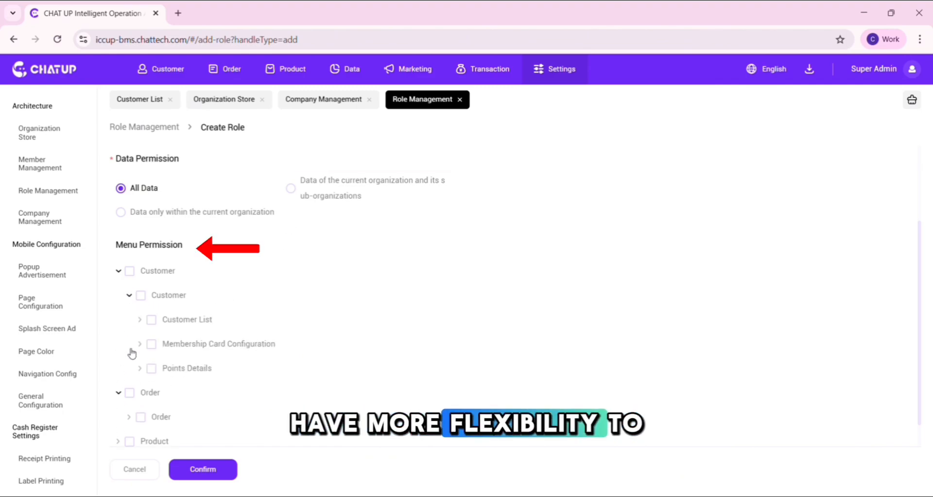
left_click(129, 416)
scroll(279, 410, "down", 3)
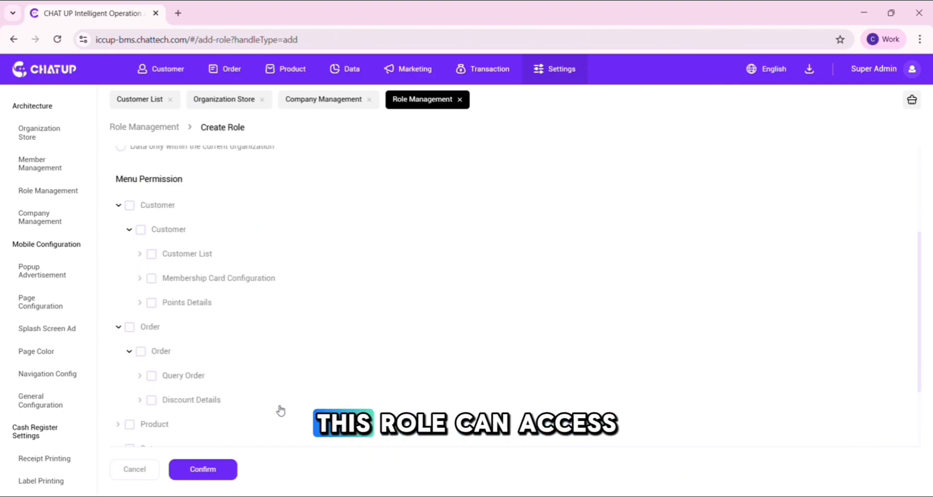
scroll(249, 389, "down", 1)
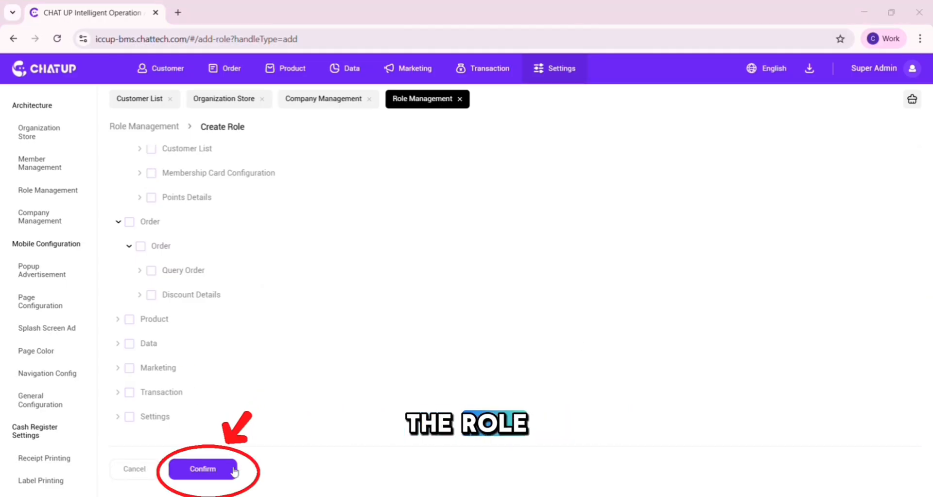
left_click(202, 469)
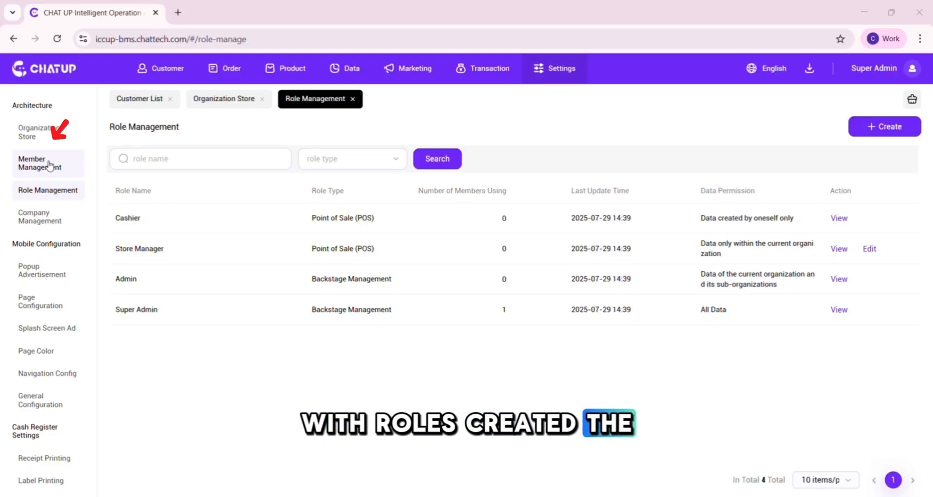
Start creating a new member and select Philippines as its affiliation organization.
left_click(49, 166)
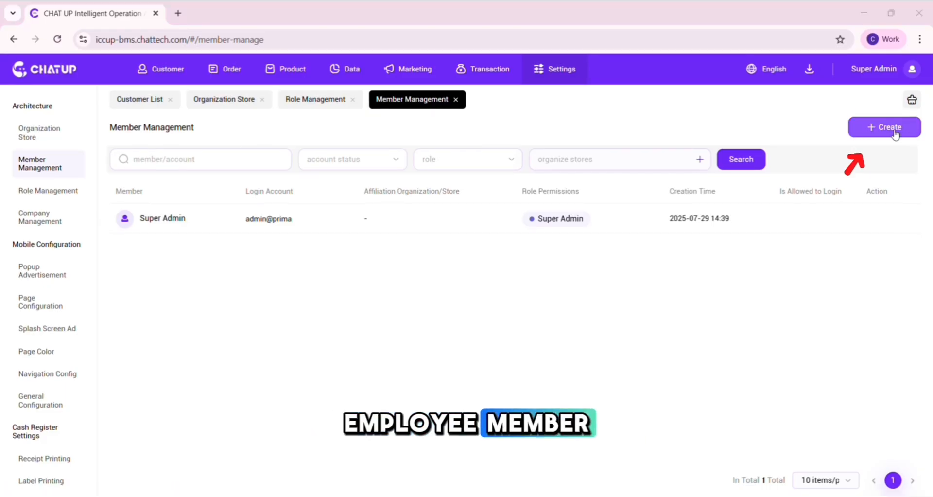
left_click(870, 131)
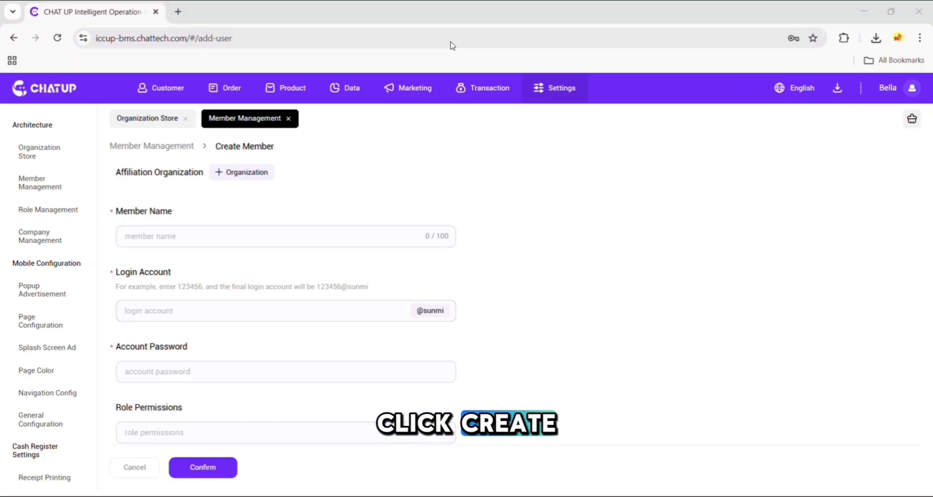
left_click(266, 175)
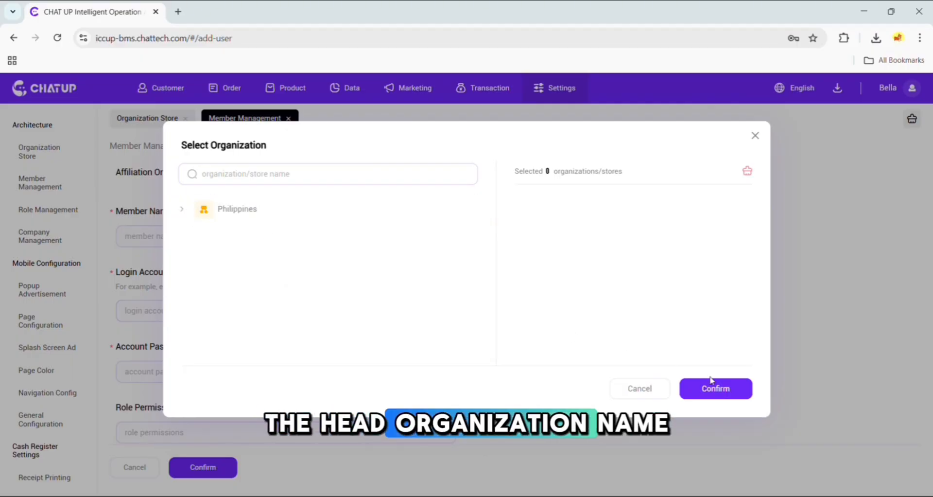
left_click(415, 208)
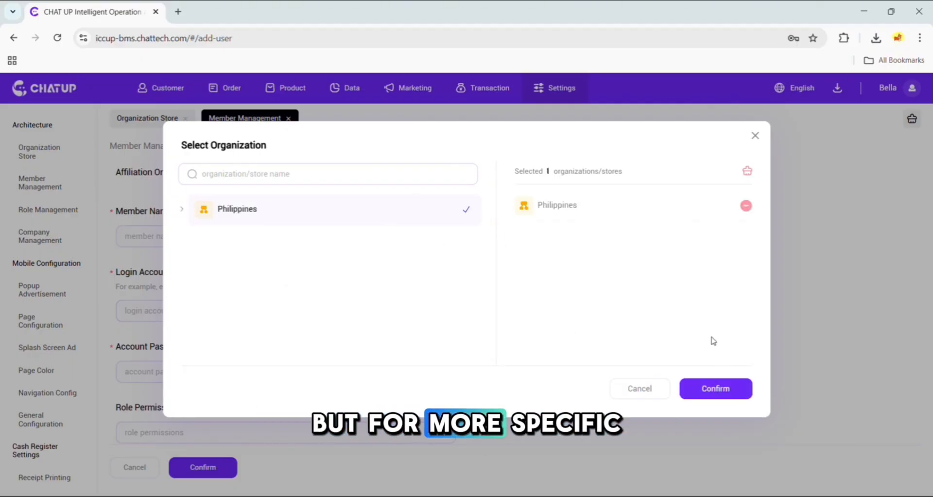
left_click(729, 389)
Give the new member the Store Manager role permission and open the authorization code field.
scroll(578, 270, "down", 1)
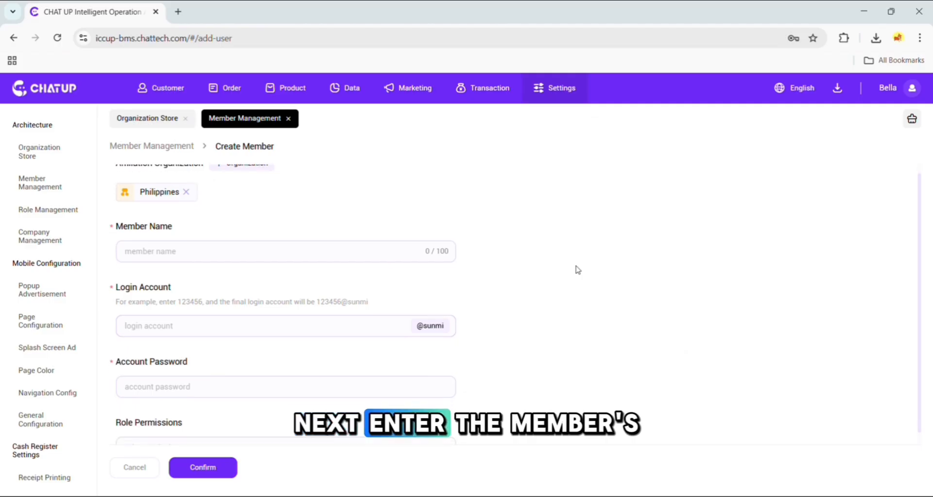
scroll(578, 270, "down", 1)
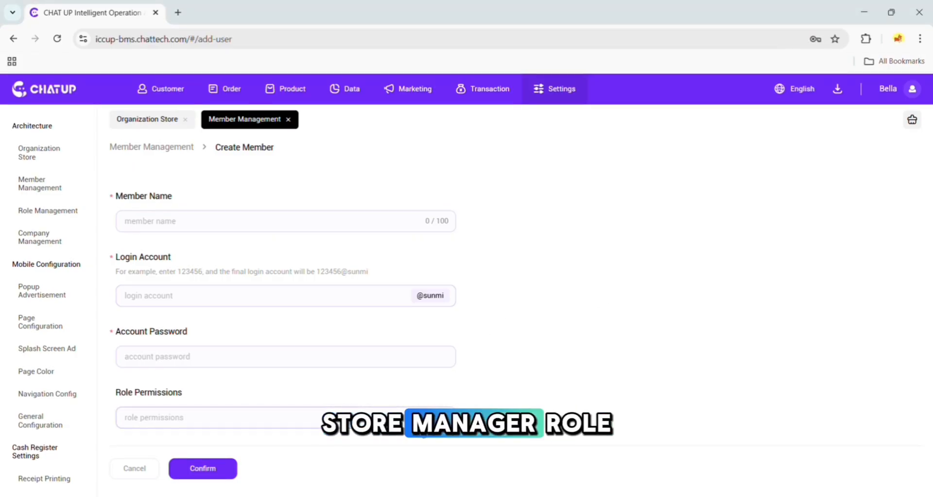
left_click(370, 417)
left_click(344, 311)
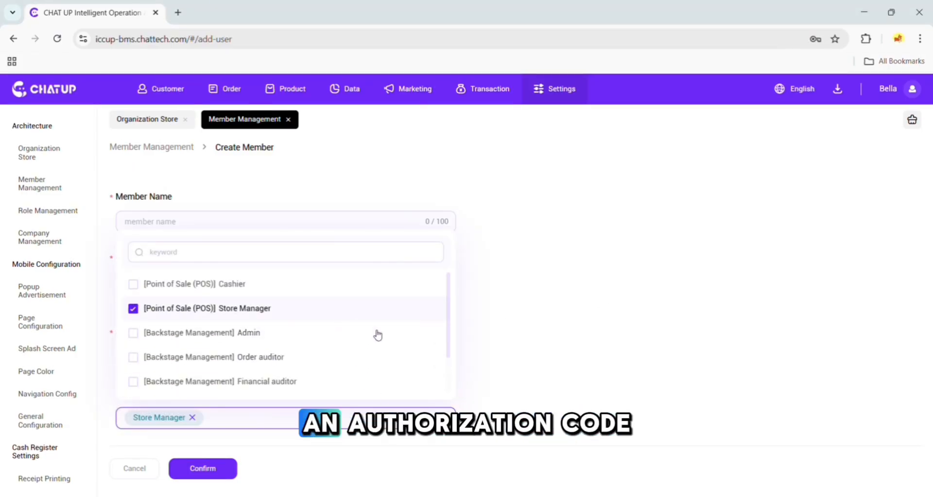
left_click(584, 394)
scroll(545, 401, "down", 2)
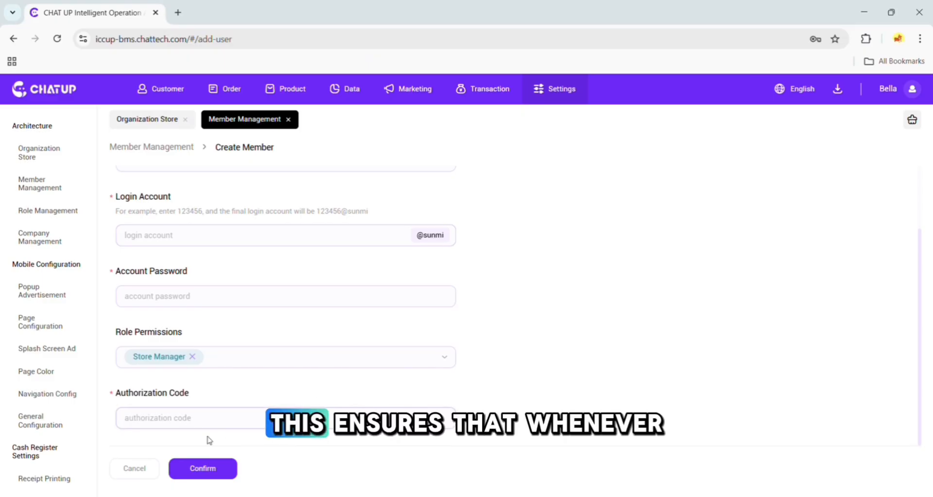
left_click(198, 421)
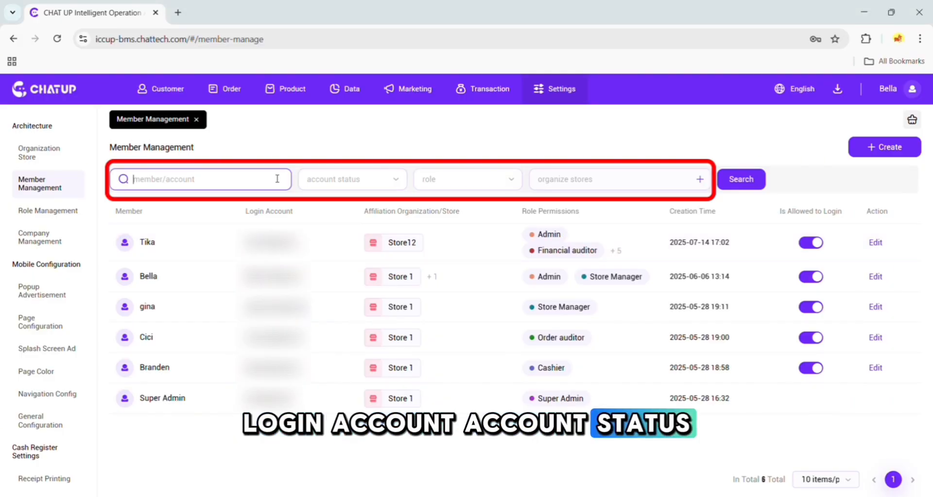
Examine the member list's account status and role filters.
left_click(345, 185)
left_click(472, 190)
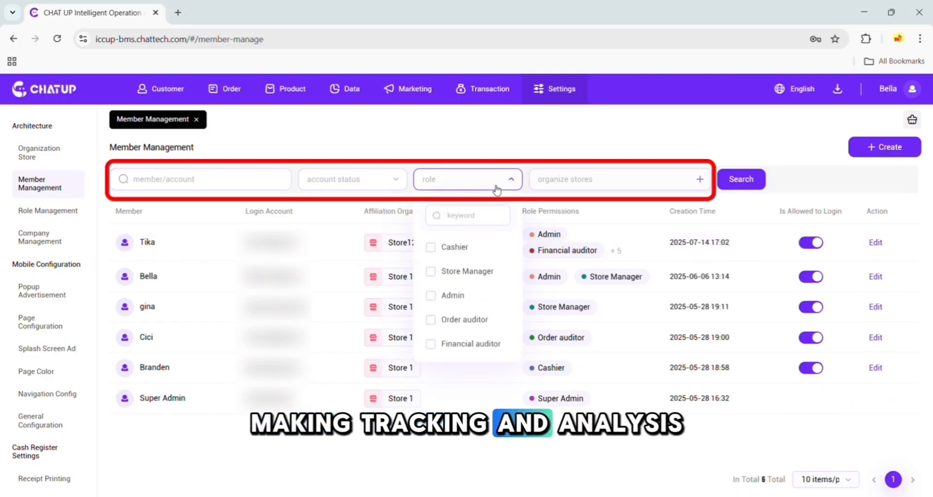
left_click(501, 184)
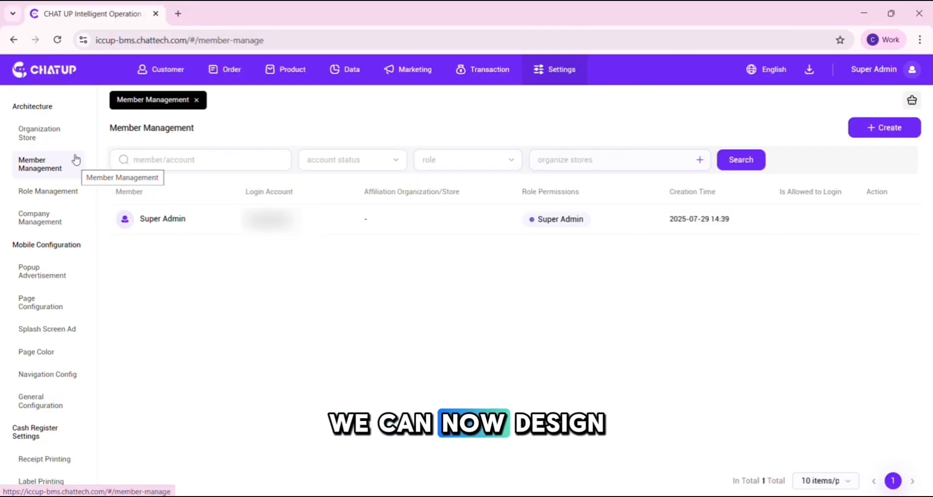
Go to Organization Store and create an organization named North under the Philippines parent organization.
left_click(57, 133)
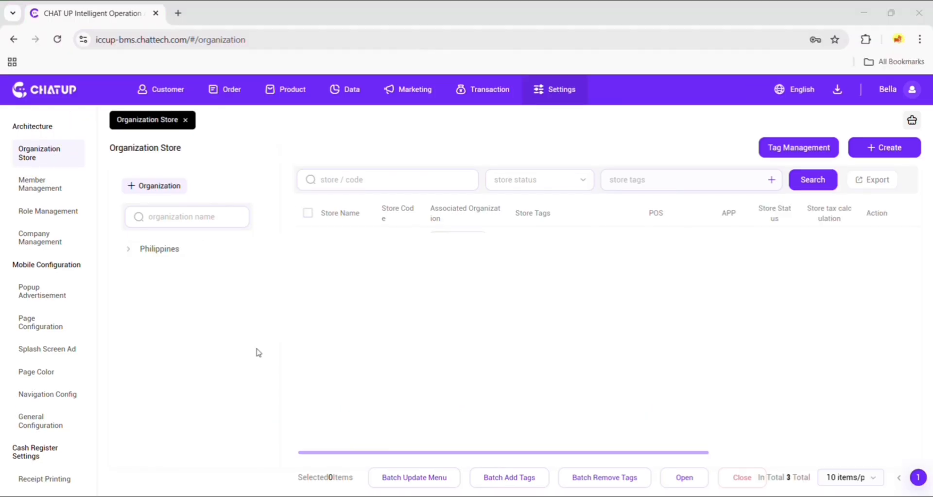
left_click(133, 217)
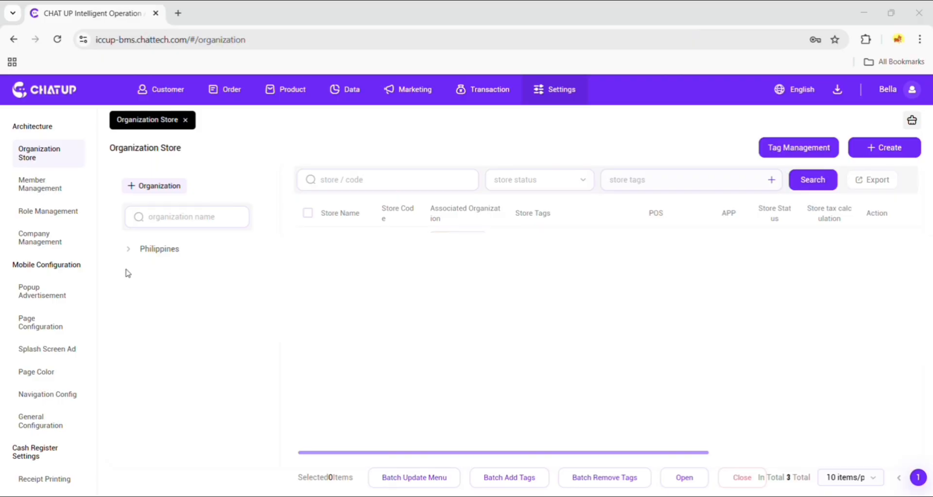
left_click(170, 186)
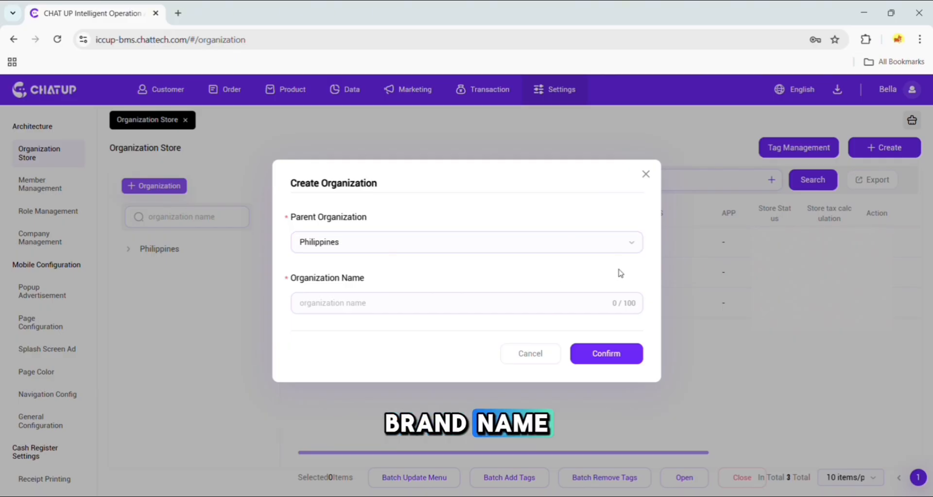
left_click(462, 302)
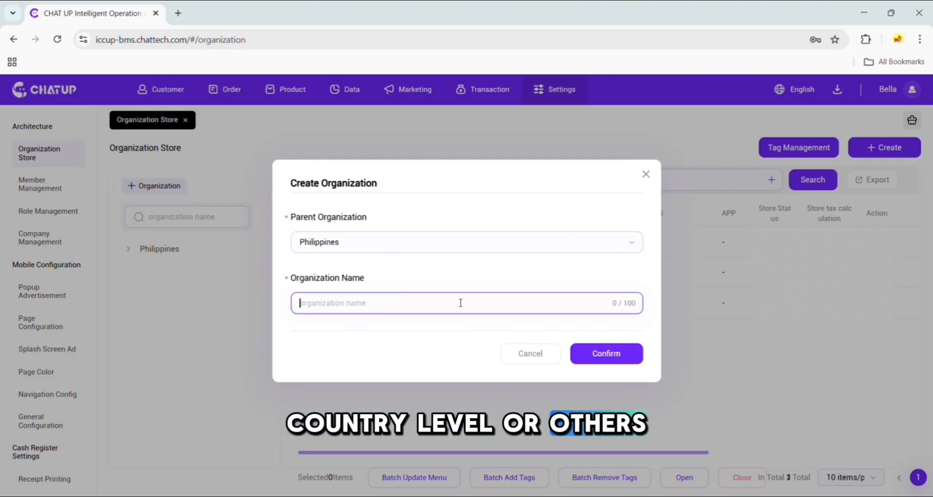
type("No")
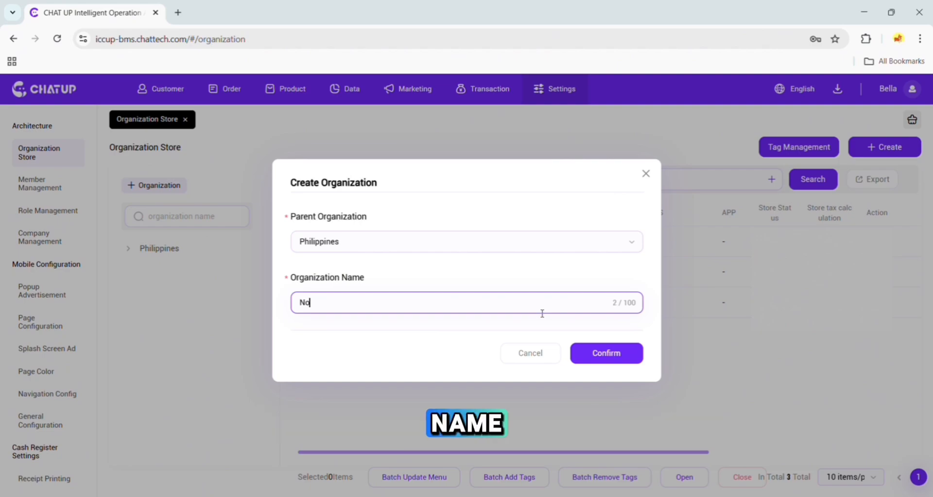
type("rth")
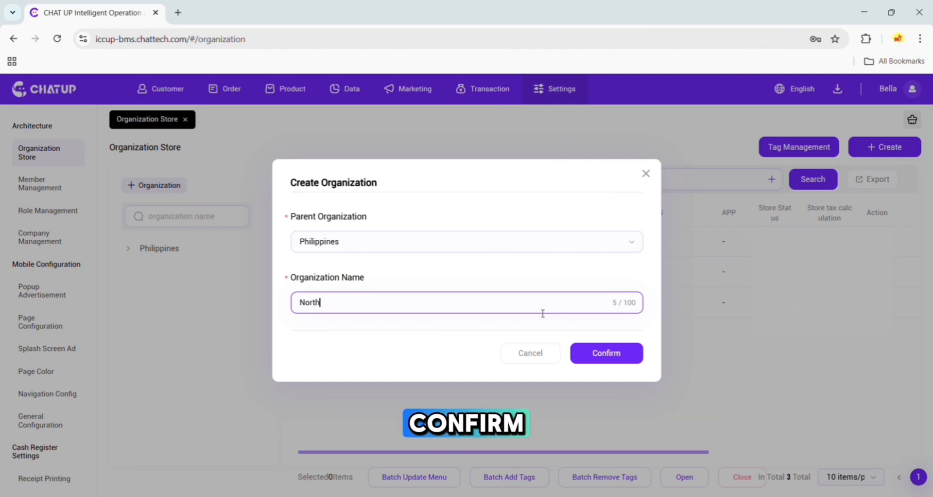
left_click(604, 354)
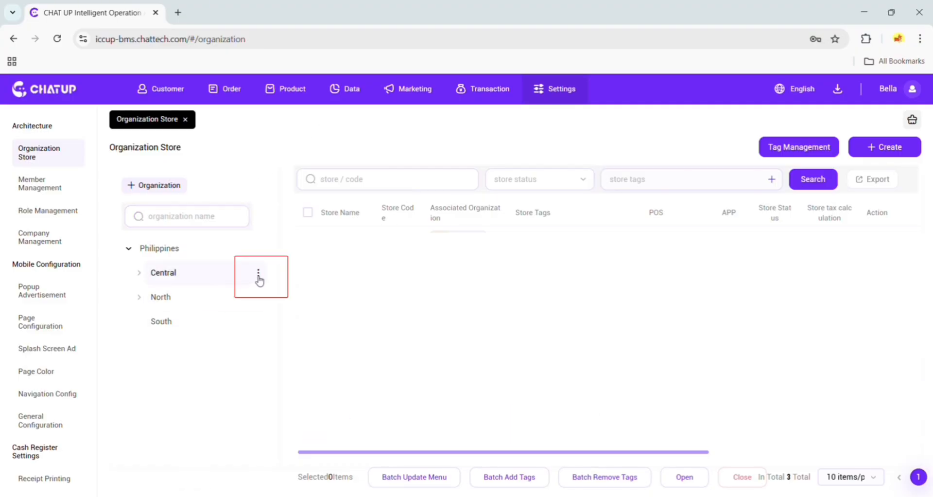
Open the Central organization's node actions and expand its branch.
left_click(258, 275)
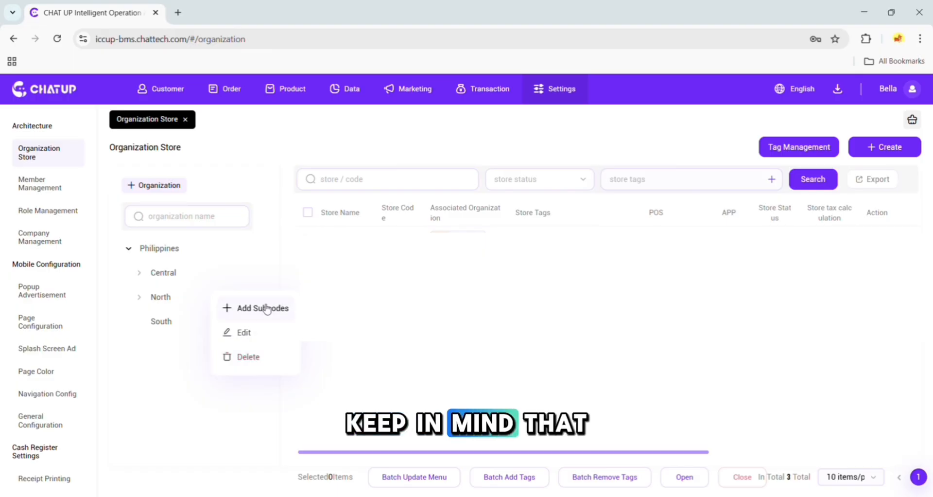
left_click(137, 273)
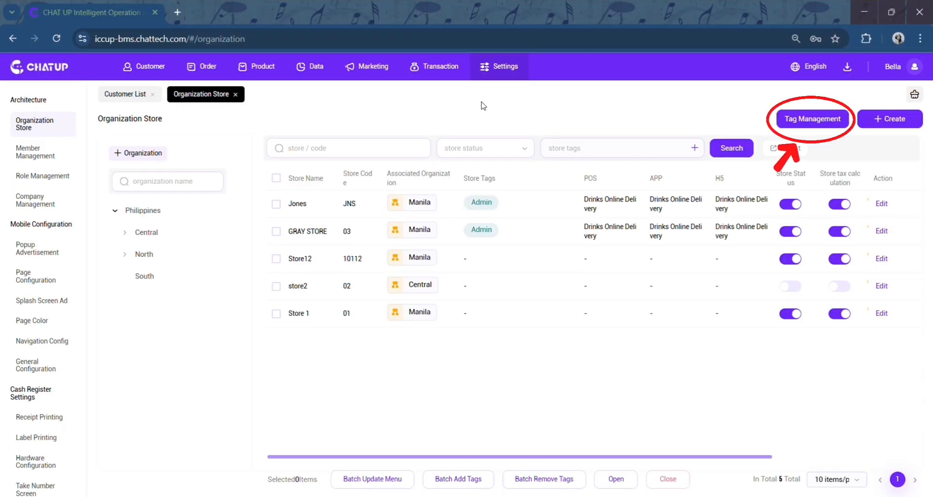
Open store tag management and add a new store tag named Flagship.
left_click(821, 129)
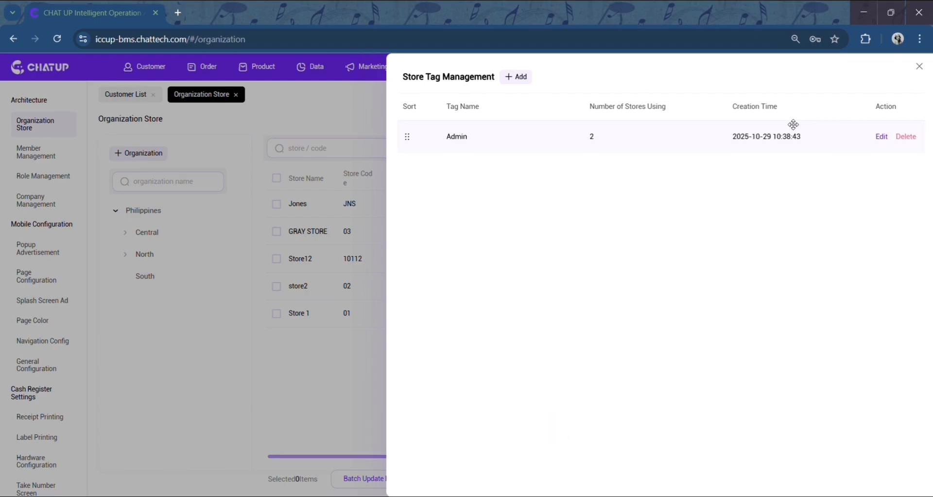
left_click(516, 77)
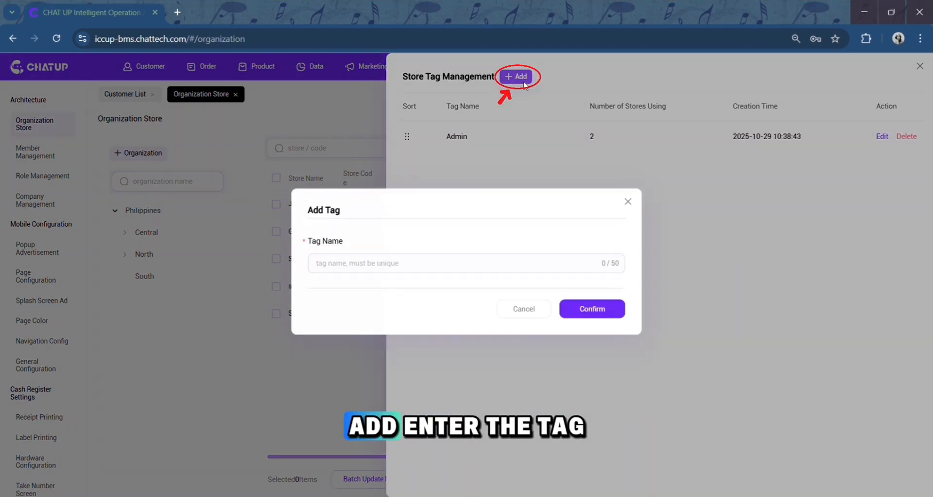
left_click(492, 254)
type("Flagship")
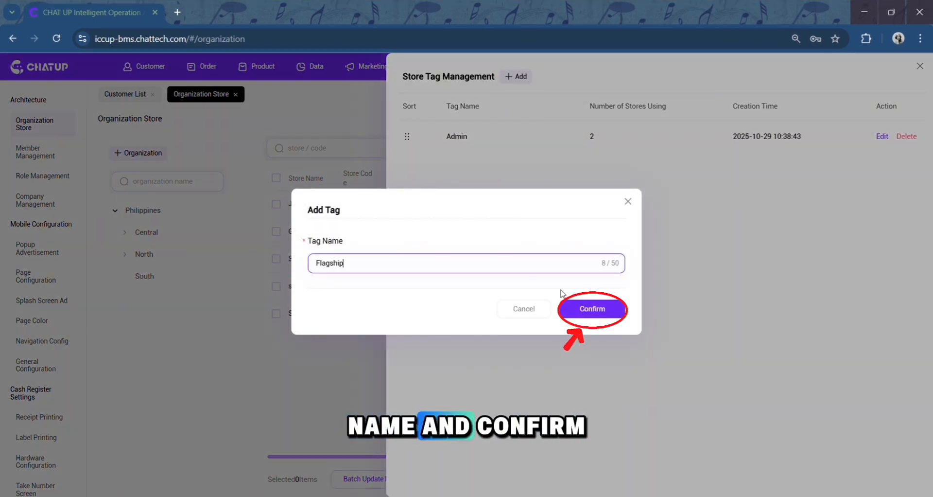
left_click(616, 318)
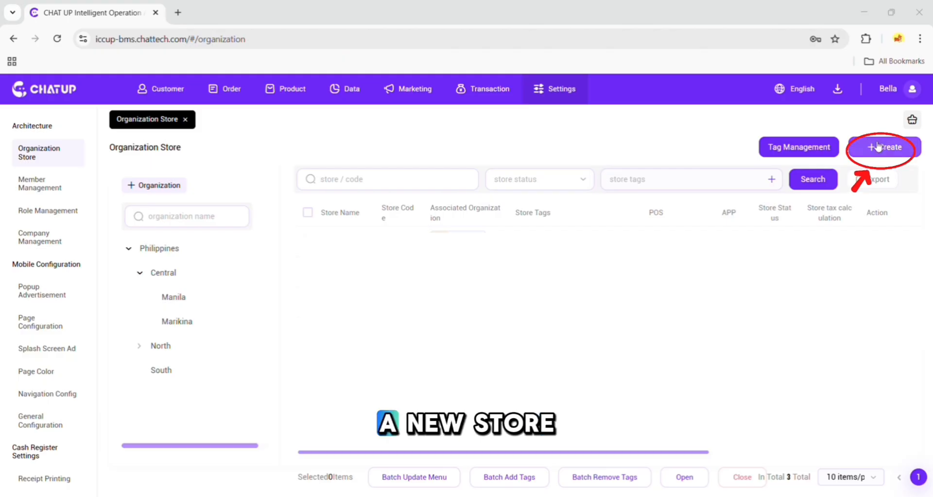
left_click(875, 146)
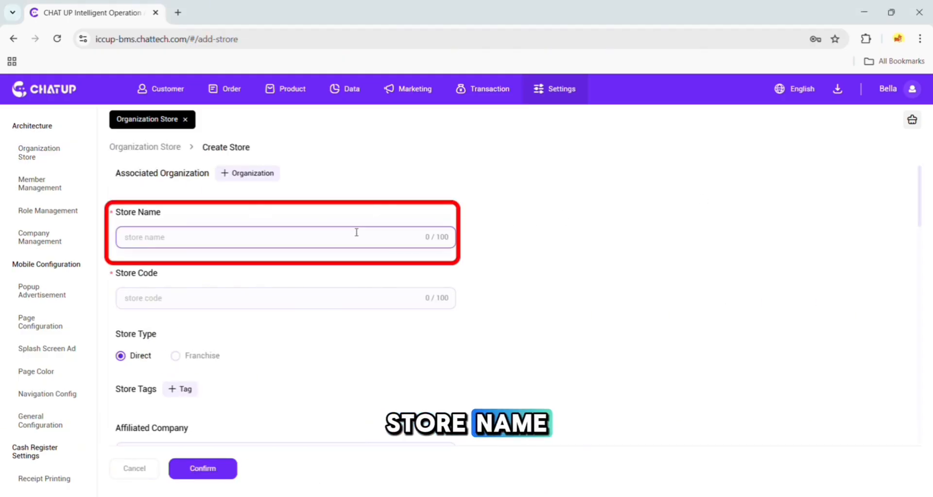
Examine the store tag picker and affiliated company options in the Create Store form.
scroll(340, 301, "down", 1)
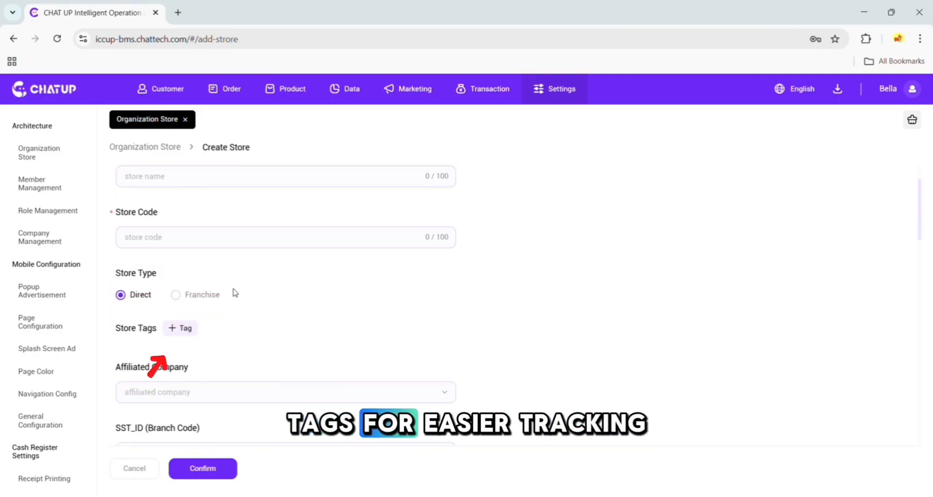
left_click(194, 333)
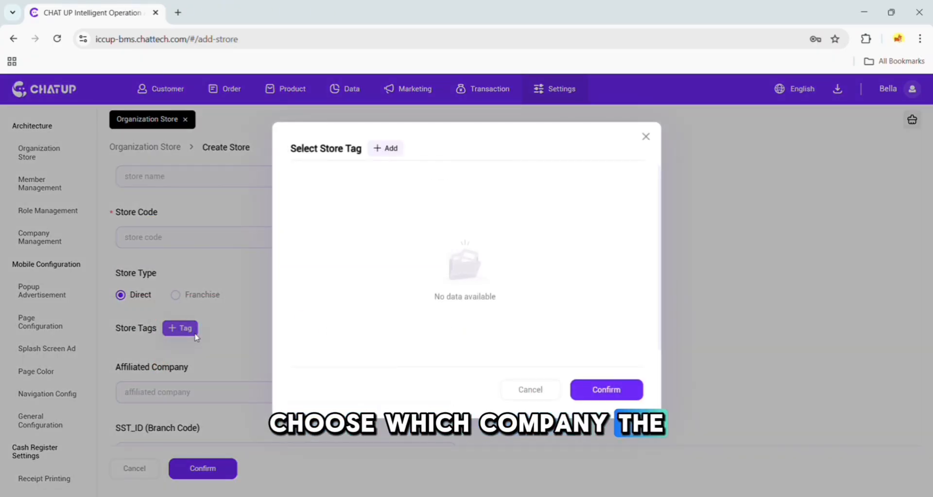
left_click(647, 138)
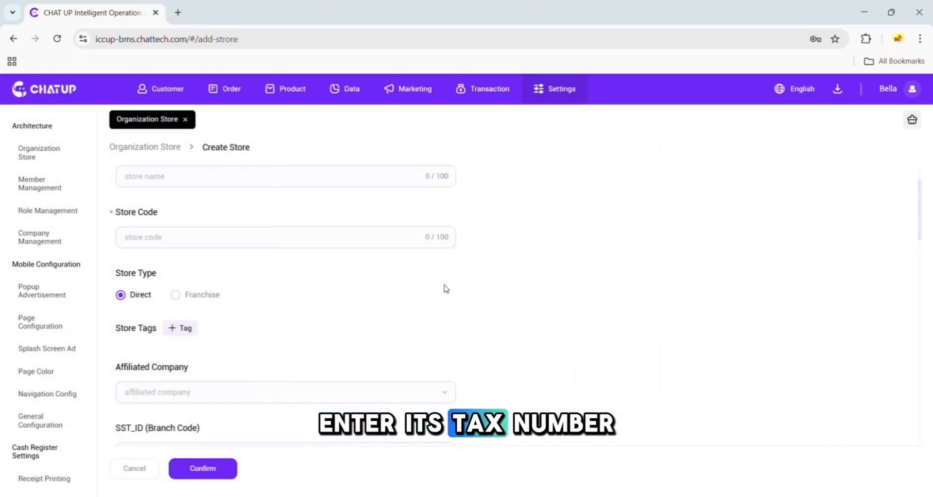
scroll(440, 292, "down", 1)
left_click(421, 331)
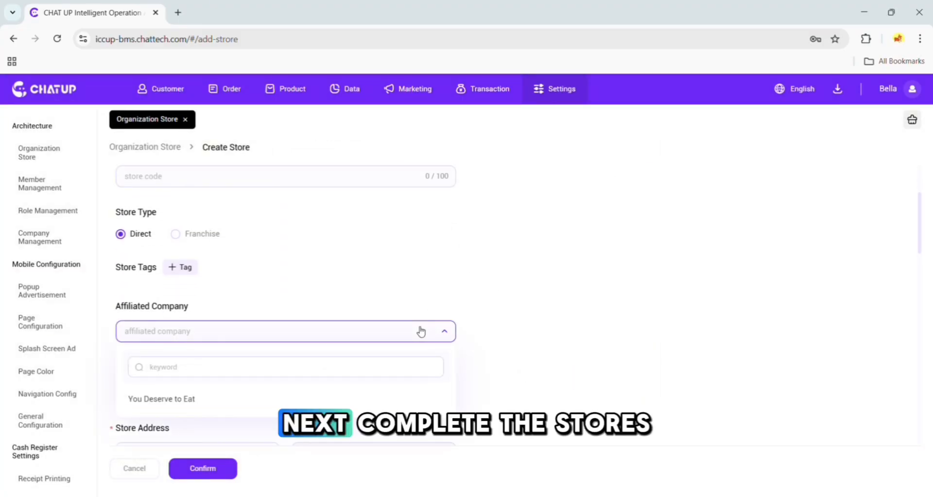
left_click(420, 331)
Review the Create Store address, phone, manager, hours, status, channel and platform menu fields, then confirm the form.
scroll(419, 330, "down", 1)
scroll(421, 326, "down", 1)
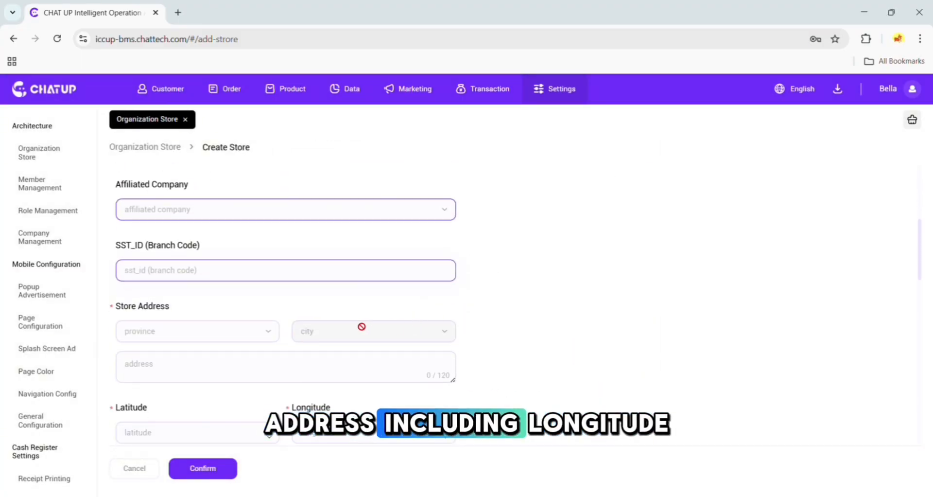
scroll(243, 330, "down", 2)
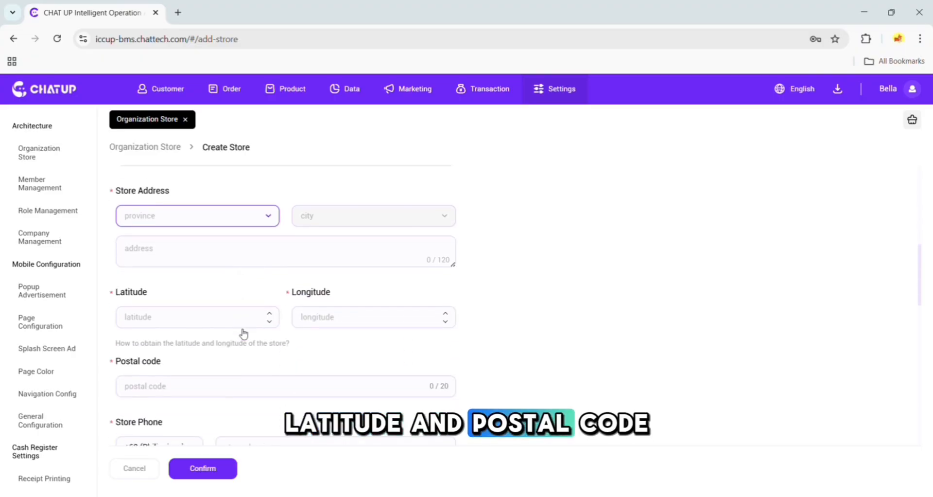
scroll(413, 369, "down", 1)
scroll(454, 365, "down", 1)
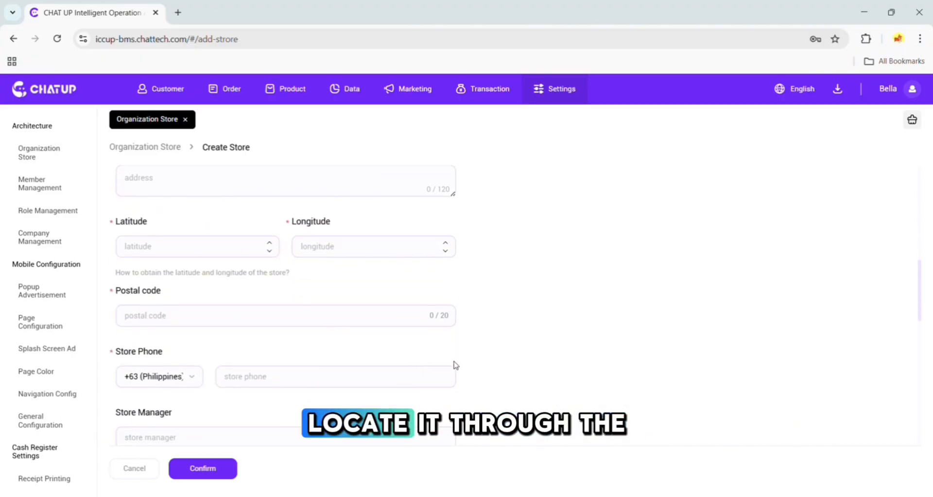
scroll(505, 311, "down", 1)
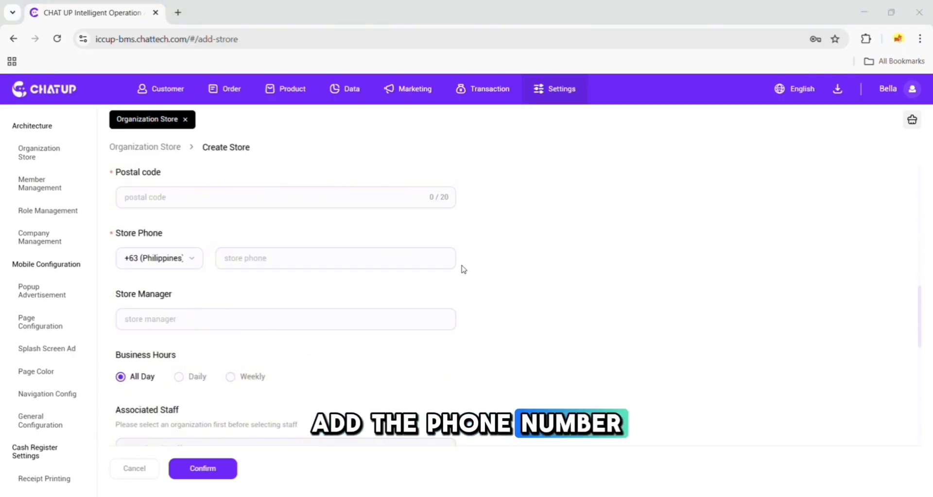
left_click(364, 313)
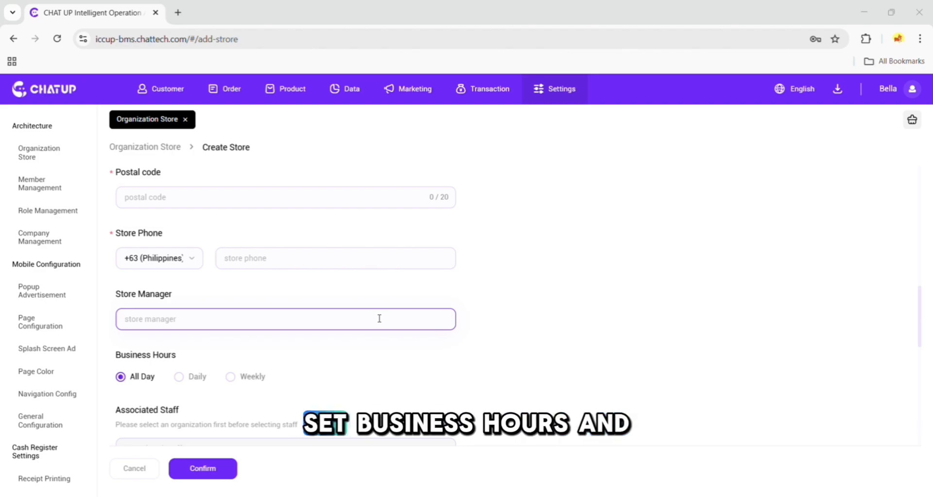
scroll(400, 321, "down", 1)
left_click(388, 327)
scroll(340, 328, "down", 1)
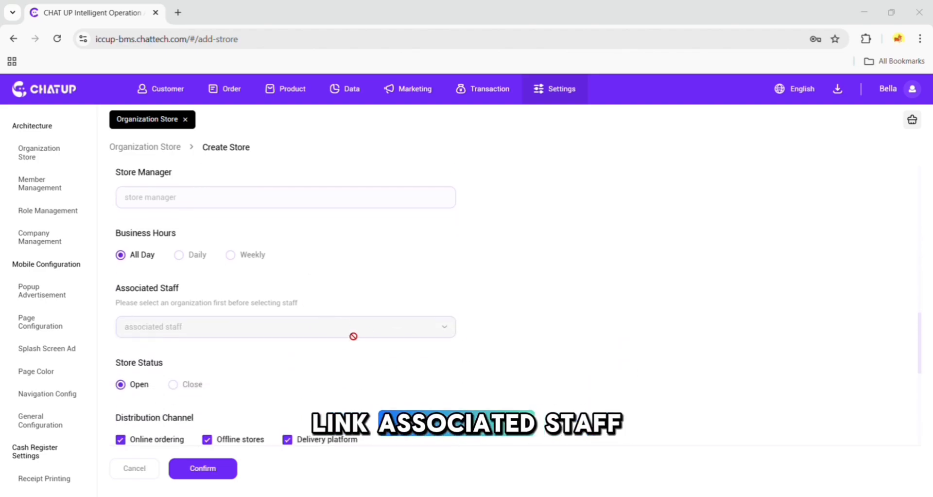
scroll(364, 335, "down", 1)
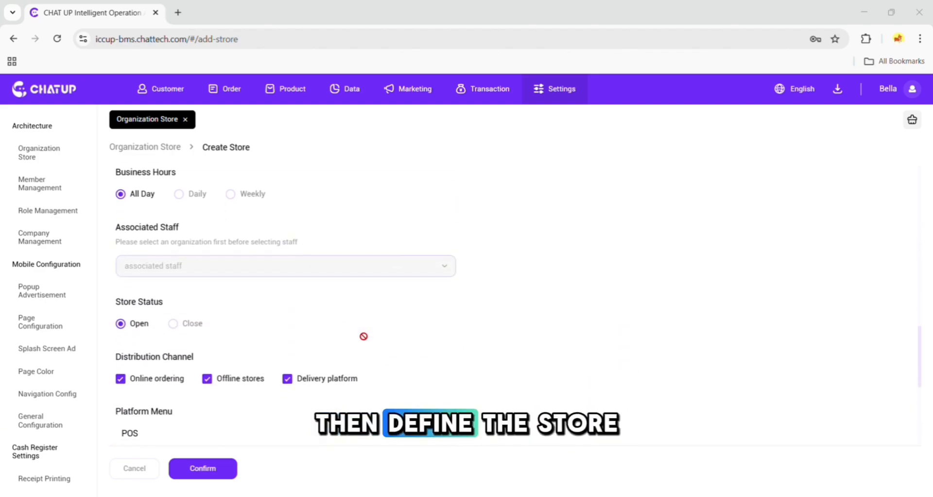
scroll(448, 329, "down", 1)
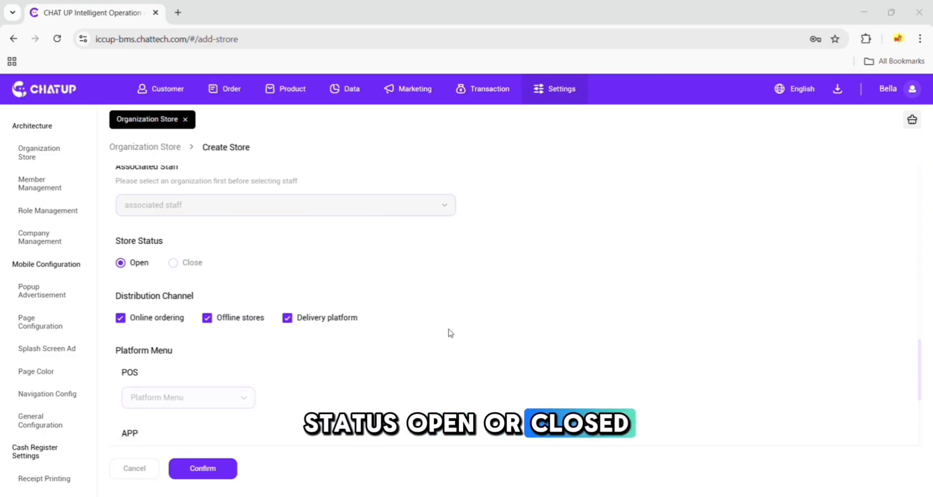
scroll(448, 329, "down", 1)
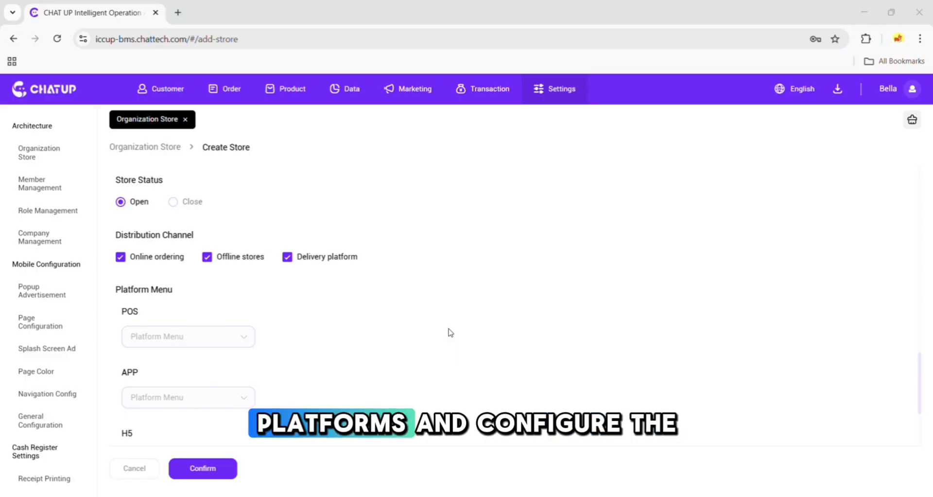
scroll(448, 329, "down", 1)
scroll(448, 331, "down", 2)
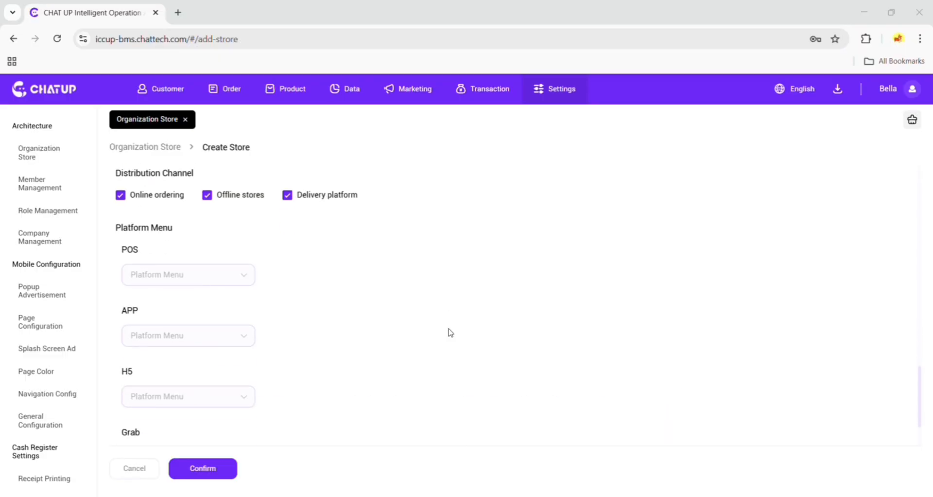
scroll(402, 309, "down", 2)
scroll(403, 309, "down", 2)
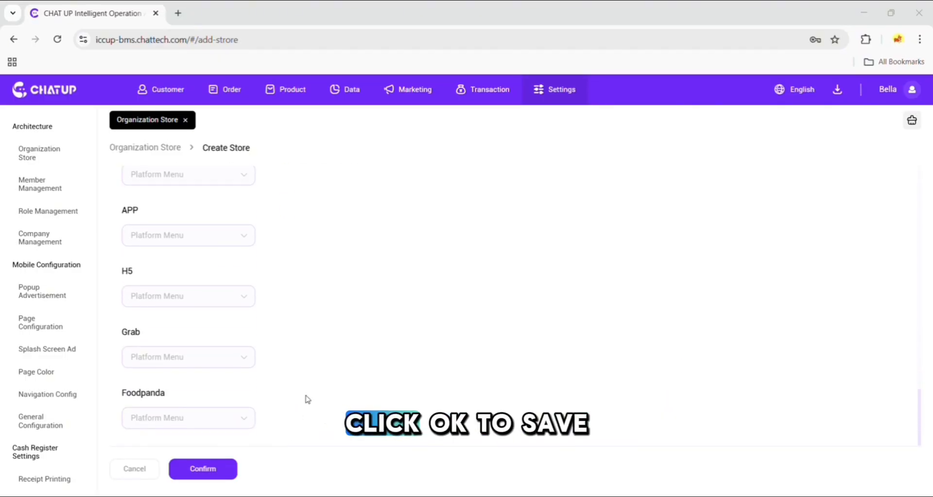
left_click(211, 473)
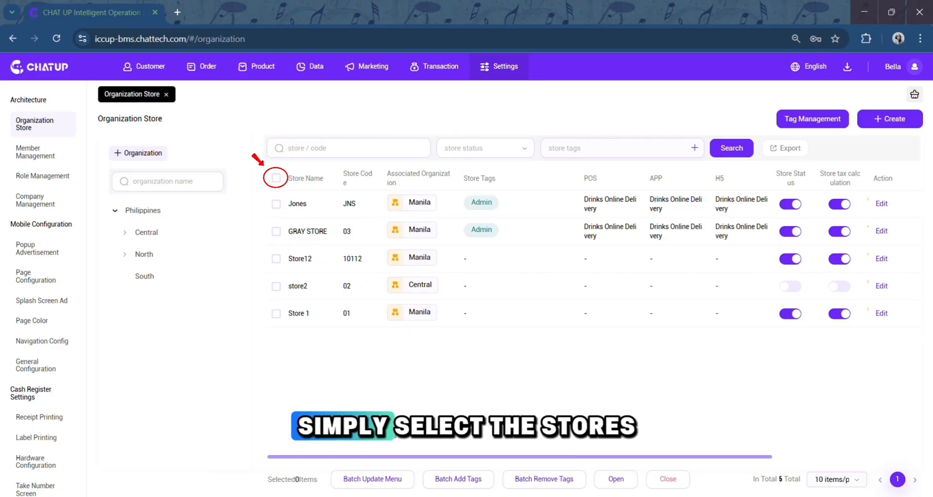
Select all stores and batch-update their APP platform menu to the Delivery Menu template.
left_click(276, 178)
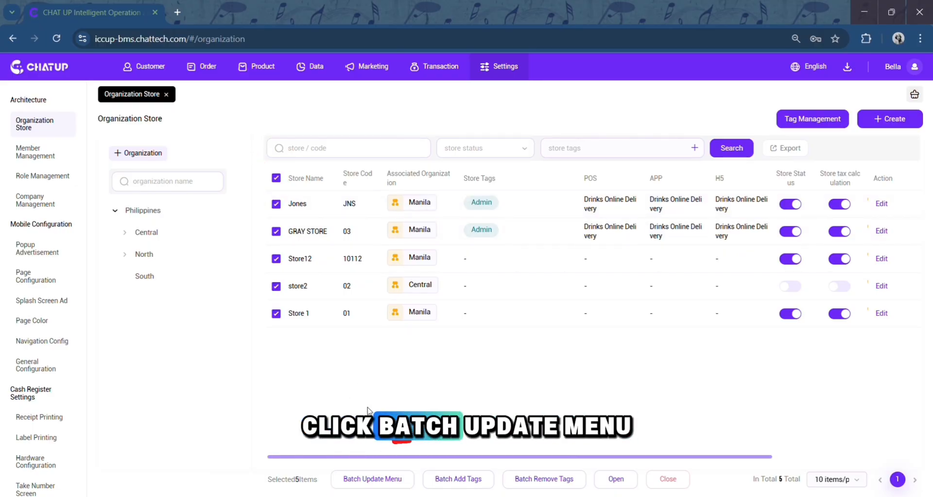
left_click(398, 476)
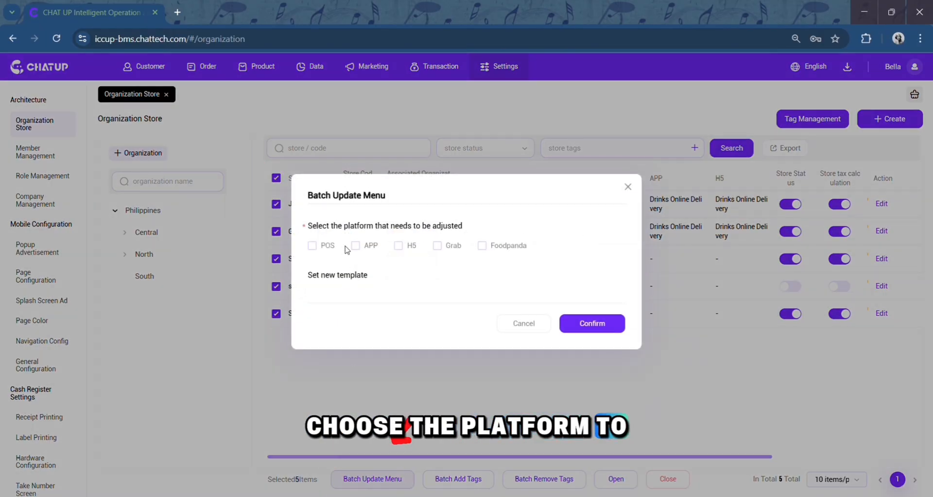
left_click(355, 226)
left_click(384, 298)
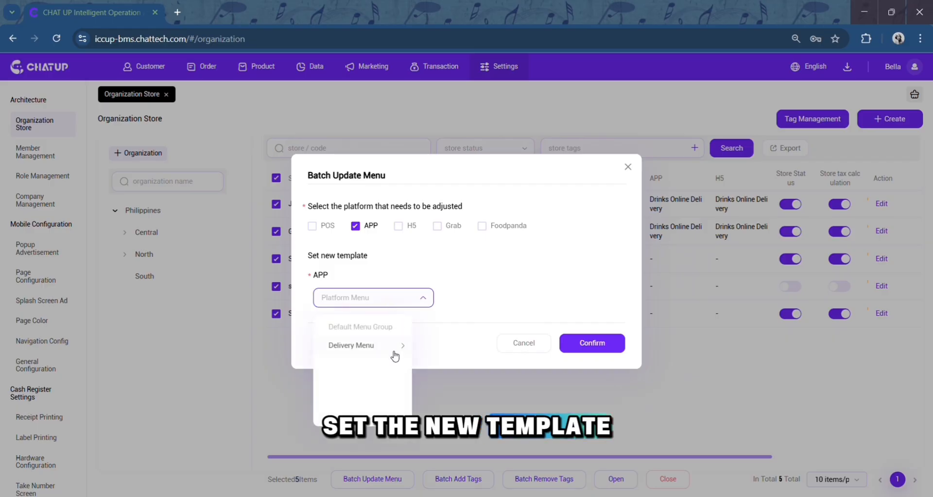
left_click(370, 345)
left_click(474, 327)
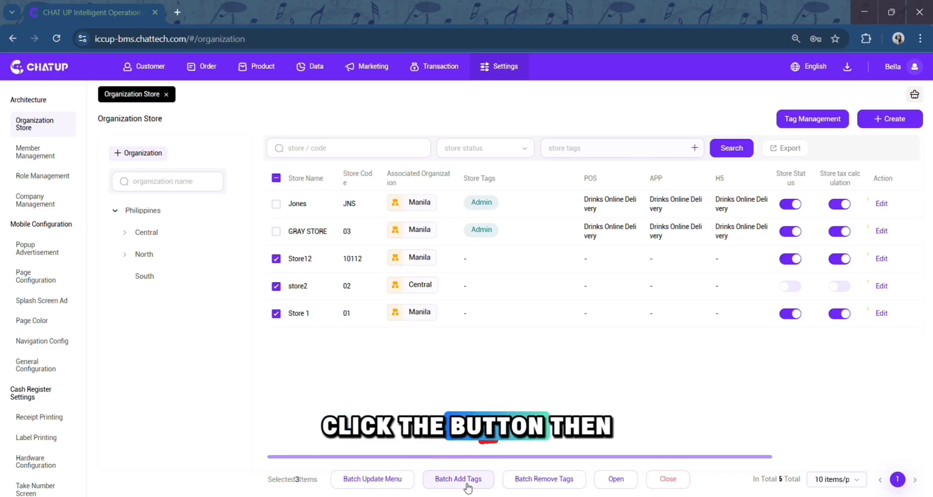
Create a new store tag named Pop-Up from the batch add tags dialog, then close the dialog.
left_click(466, 482)
left_click(395, 128)
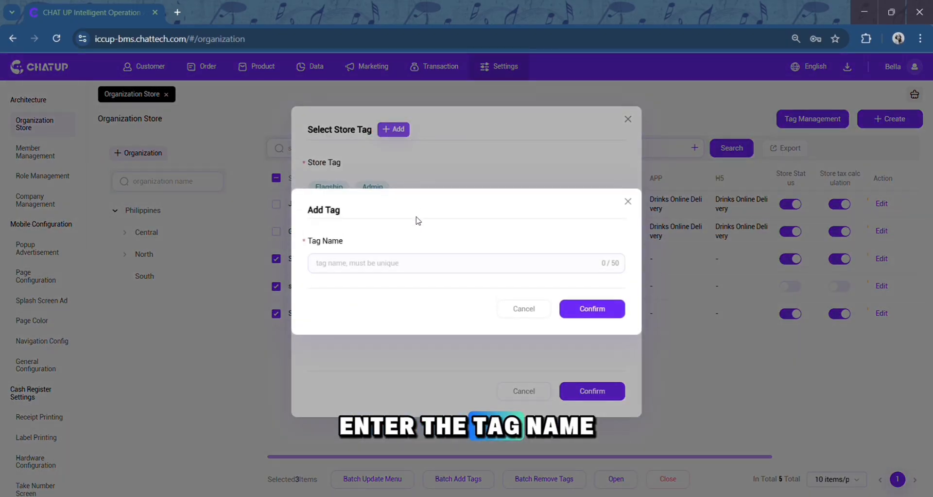
left_click(436, 263)
type("Pop-Up")
left_click(592, 309)
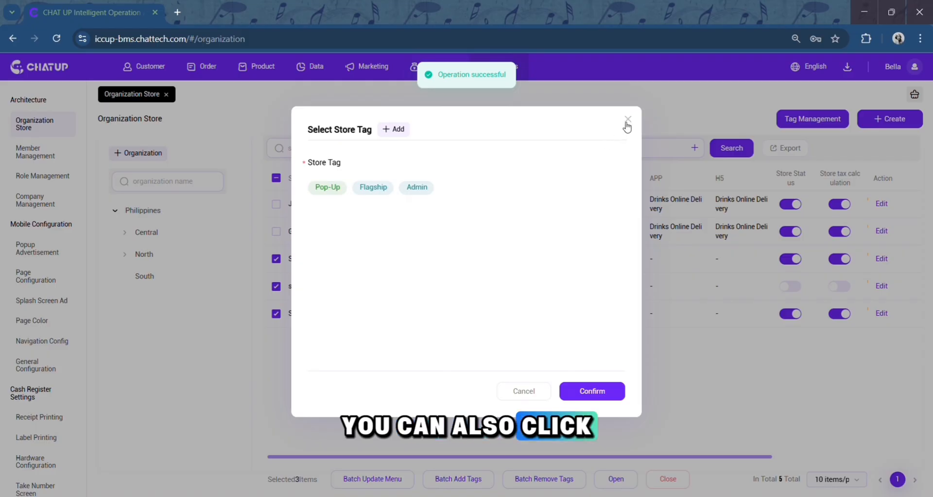
left_click(628, 120)
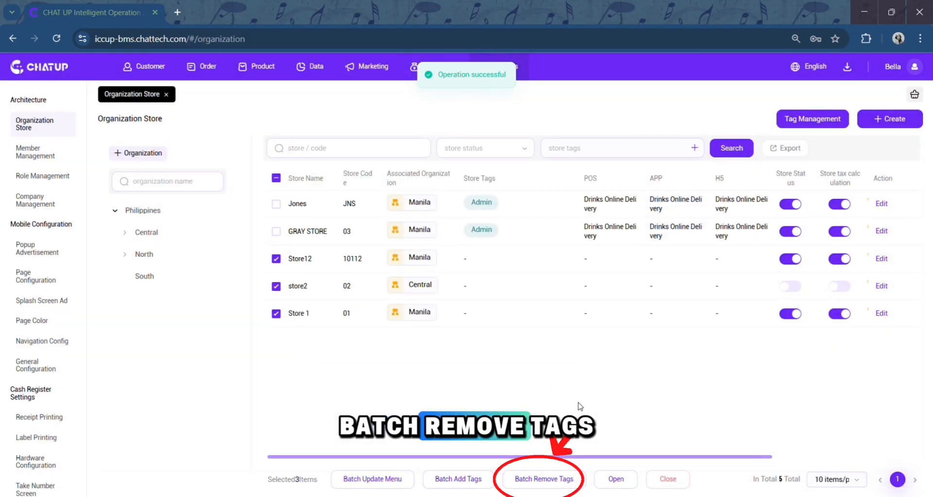
Open batch tag removal for the selected stores and pick the Pop-Up tag.
left_click(544, 478)
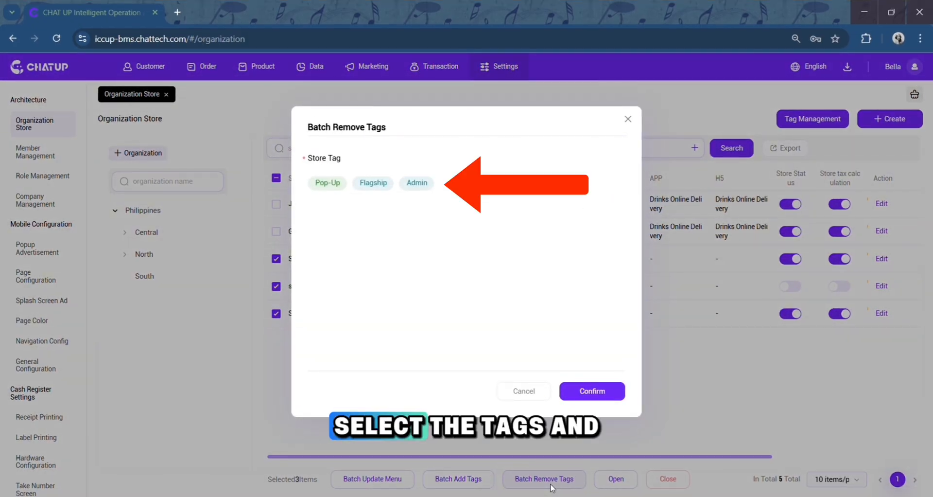
left_click(336, 187)
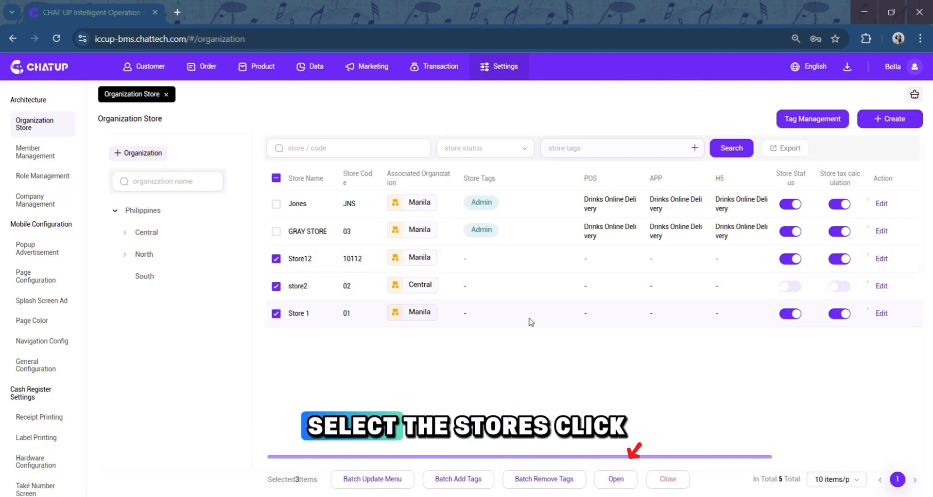
Batch-close the three selected stores, dismissing the open-status prompt and confirming the closed status.
left_click(616, 479)
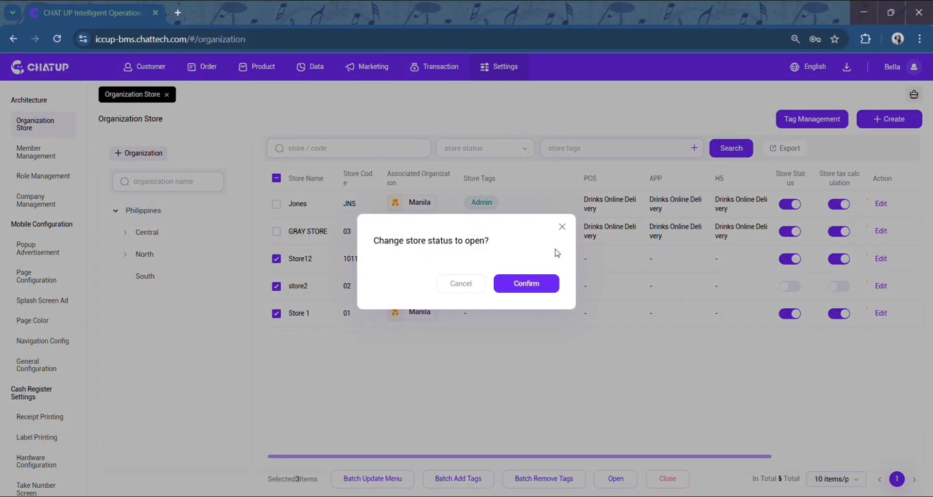
left_click(562, 227)
left_click(674, 480)
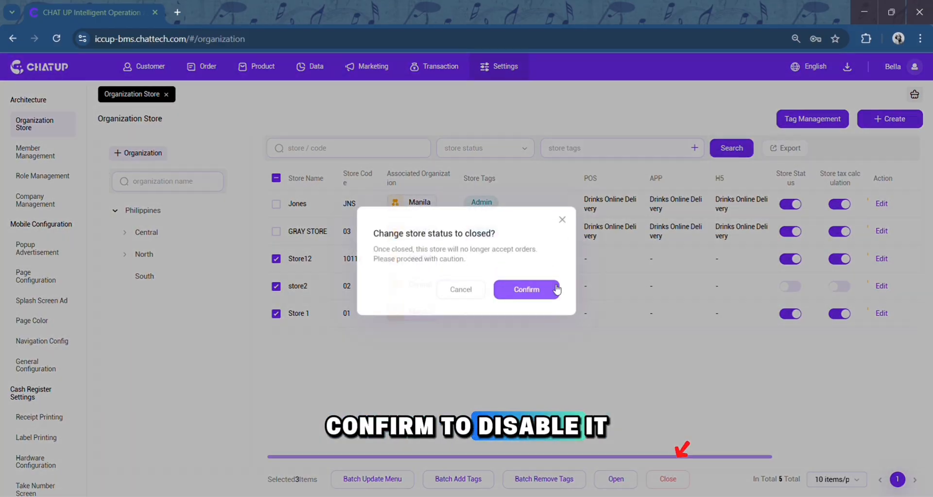
left_click(555, 288)
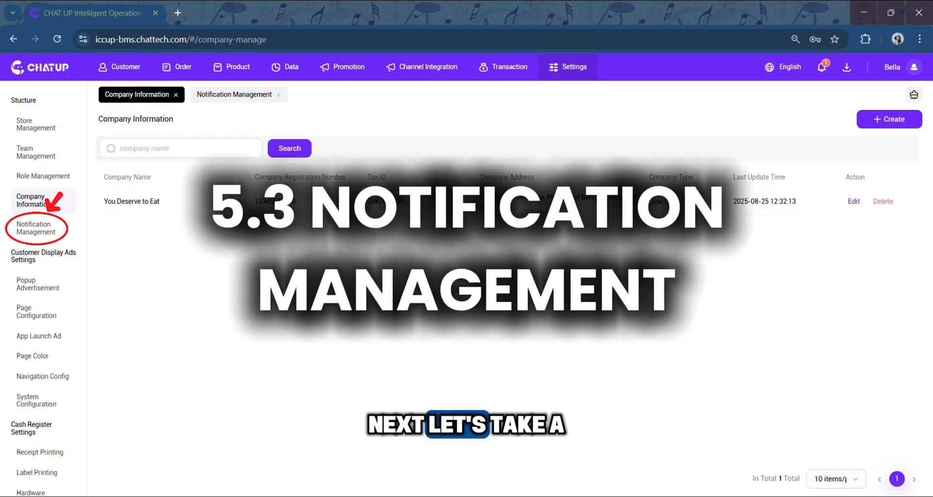
Open notification management and add a notification type named Store Notification.
left_click(61, 236)
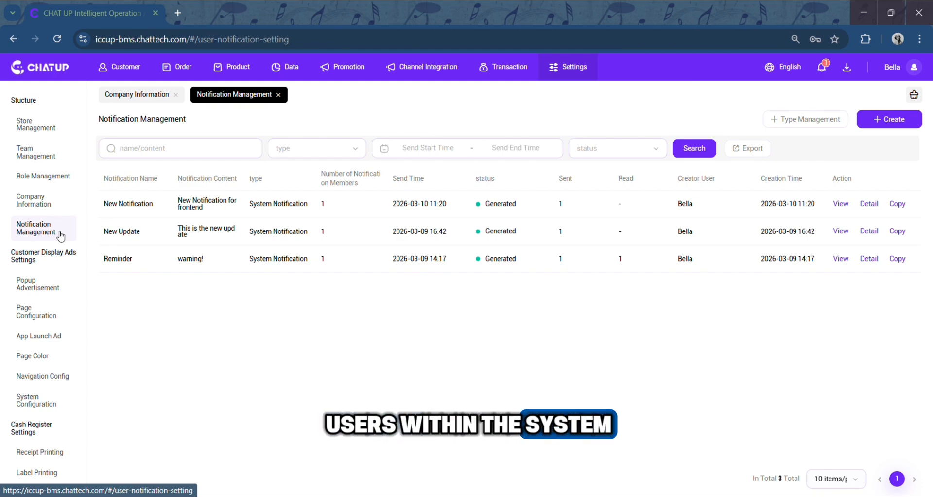
left_click(776, 128)
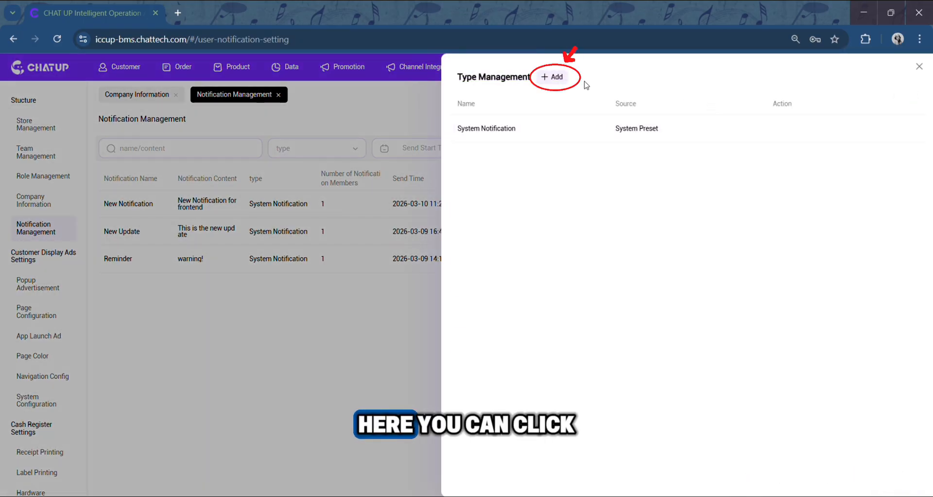
left_click(554, 78)
left_click(394, 258)
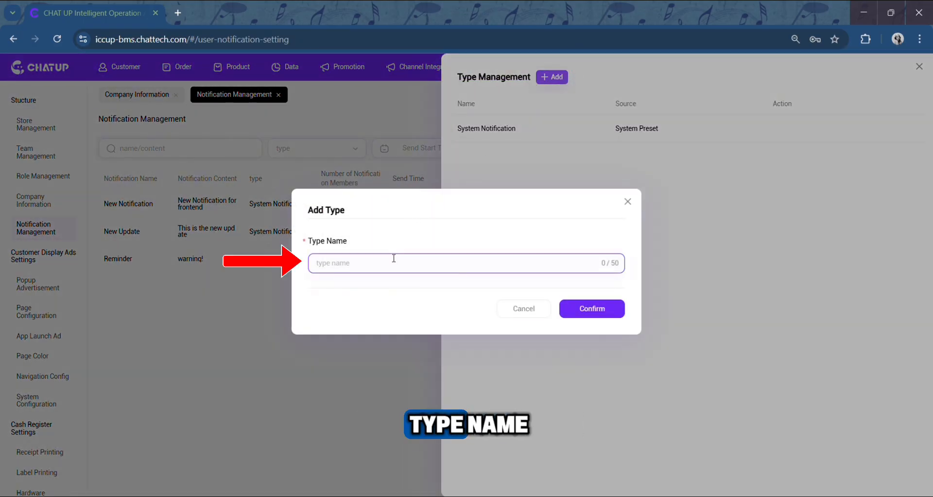
type("Store Notification")
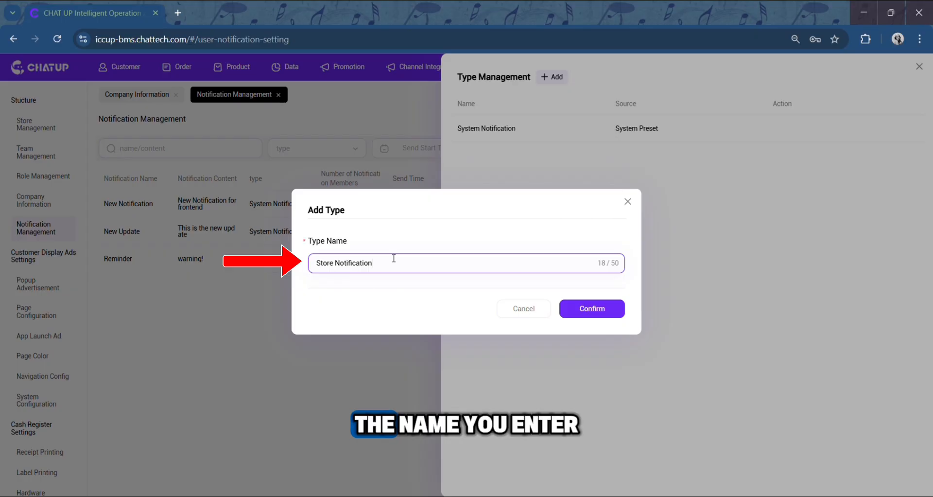
left_click(580, 313)
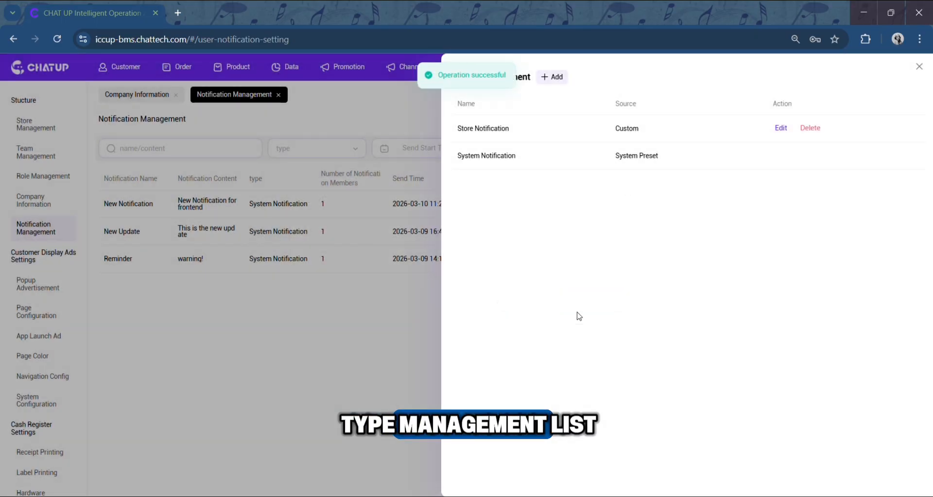
left_click(919, 67)
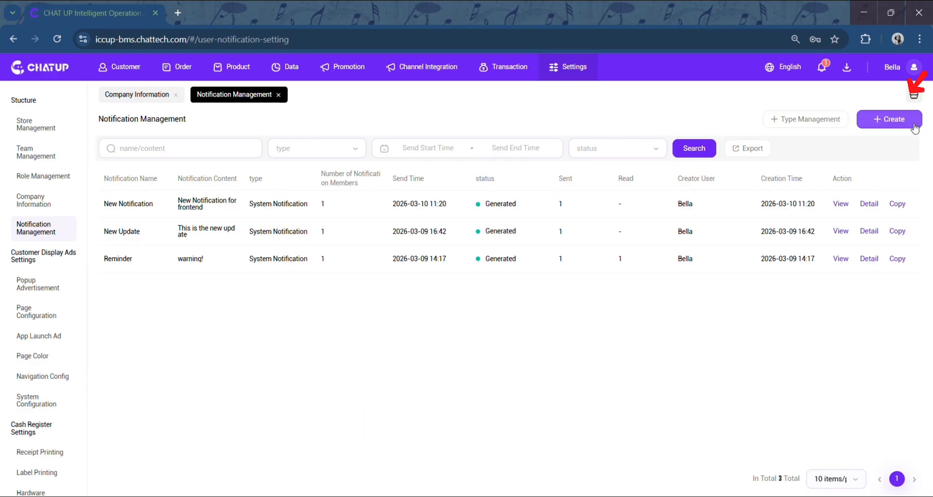
Create a notification named Anniversary Special Promo with the Store Notification type.
left_click(915, 127)
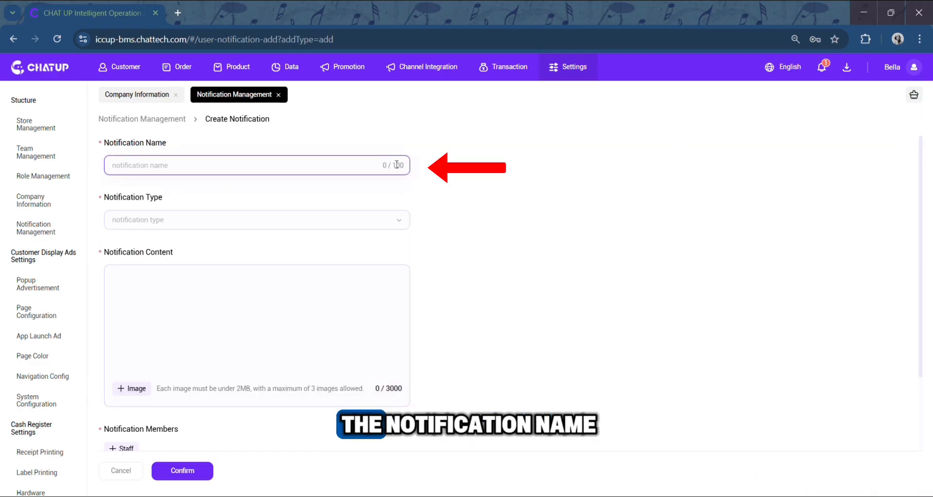
type("Anniversary Special Promo")
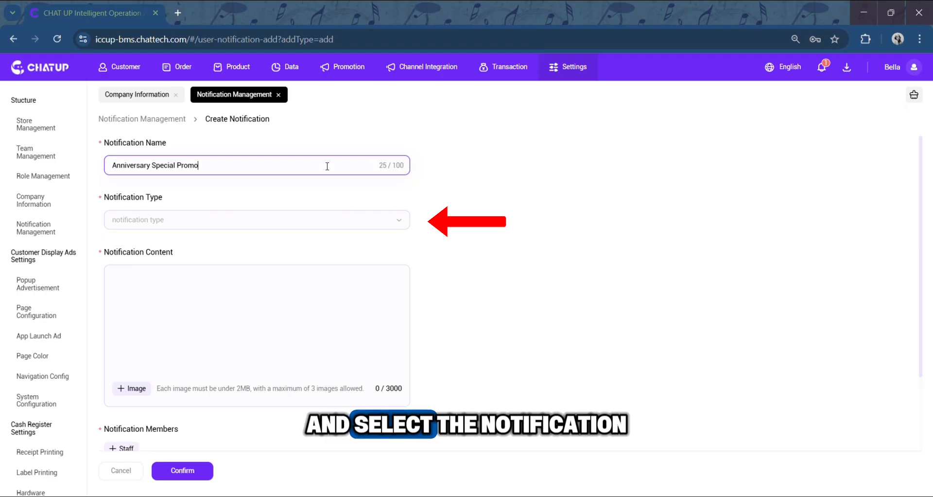
left_click(297, 222)
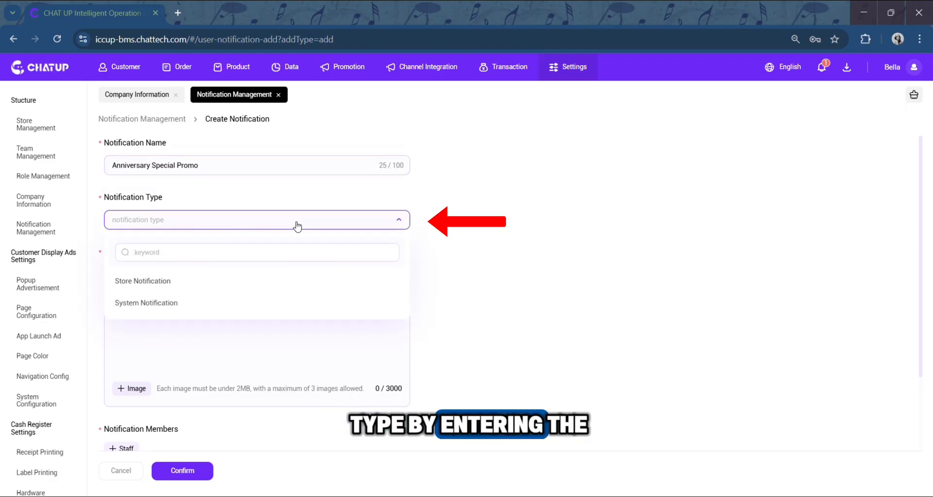
left_click(248, 282)
Enter the notification content "New promotion starts today. Please inform customers at checkout.".
left_click(325, 274)
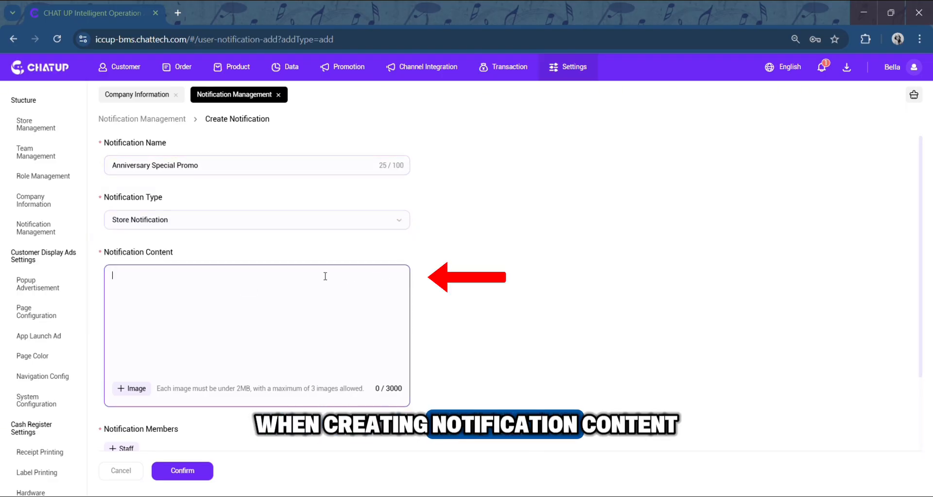
type("New promotion starts today. Please inform customers at checkout.")
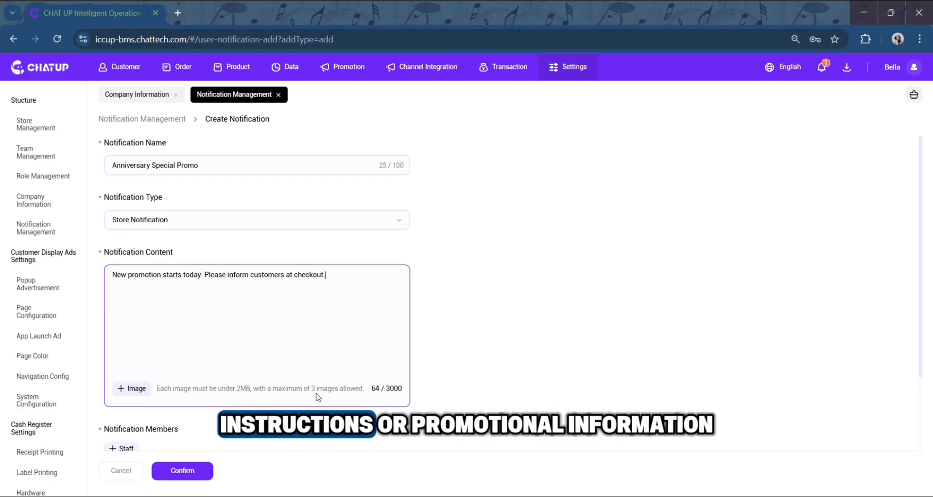
Add the Store 1 cashier staff member as the notification's recipient.
left_click(250, 433)
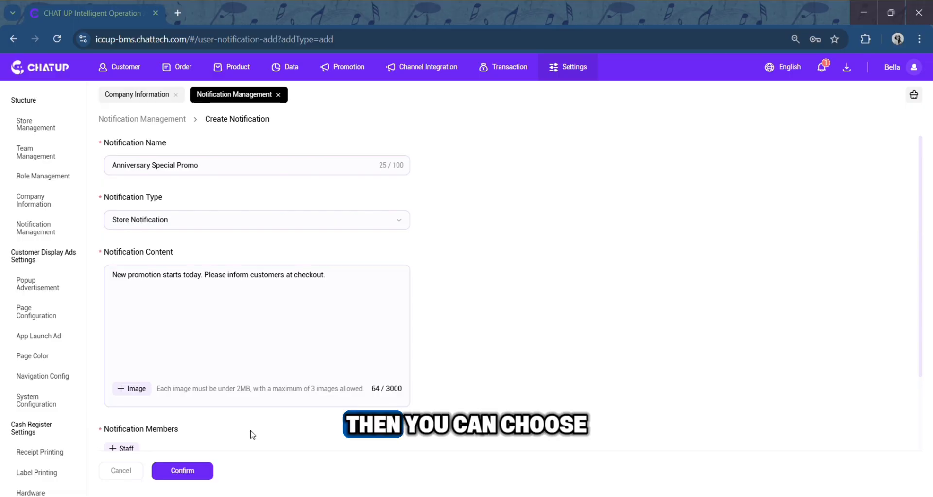
scroll(250, 430, "down", 2)
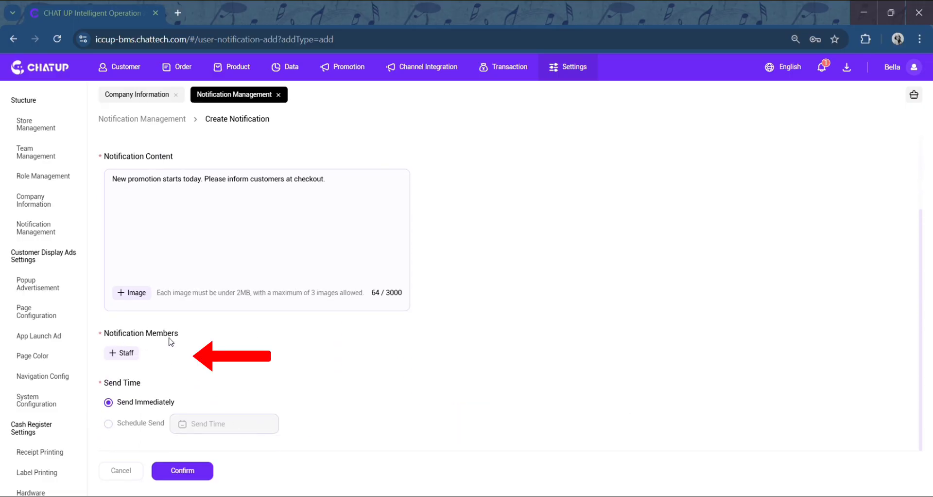
left_click(122, 353)
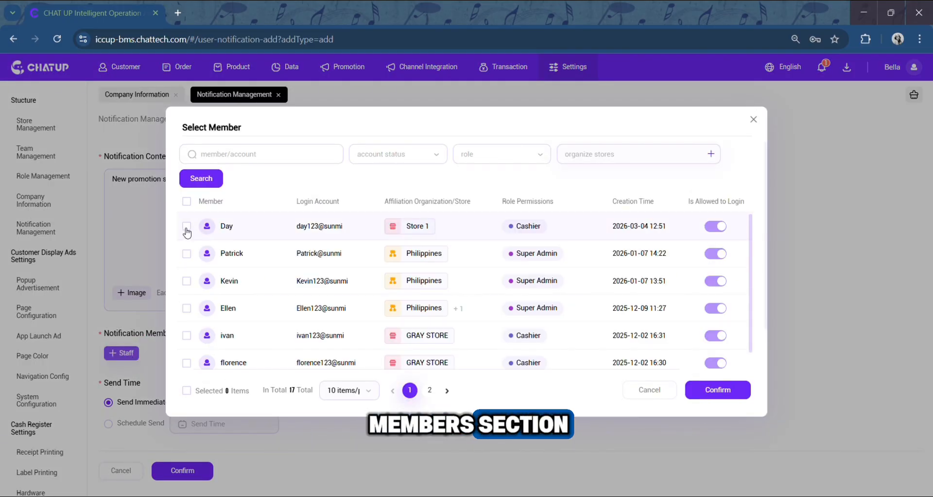
left_click(187, 230)
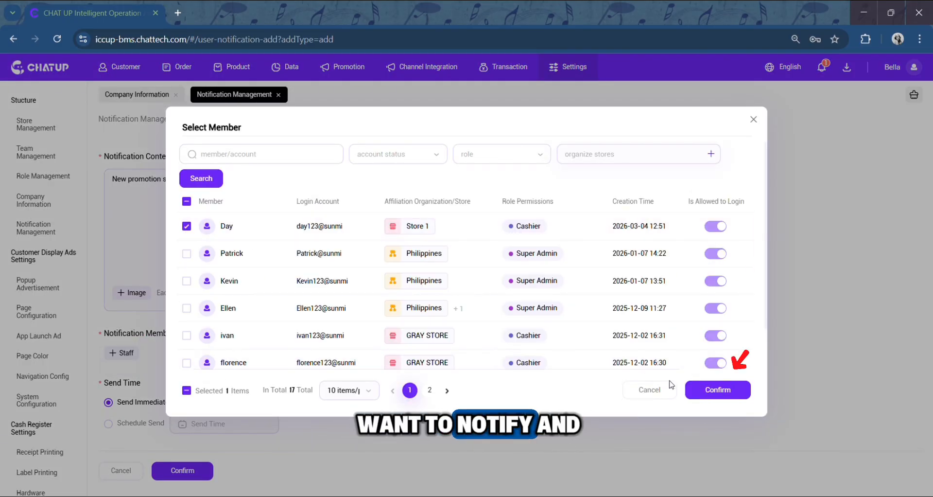
left_click(697, 392)
Try scheduling the send for 2026-03-19, then switch back to sending immediately.
scroll(698, 392, "down", 1)
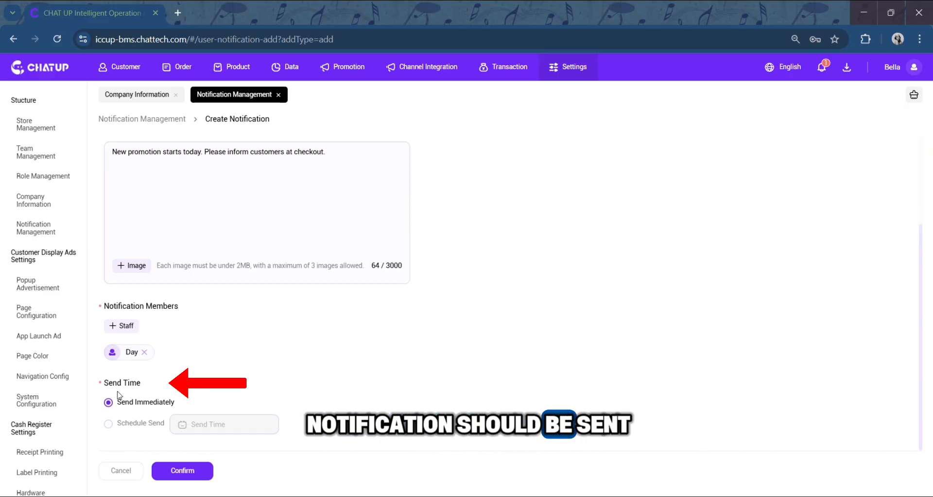
left_click(109, 424)
left_click(204, 424)
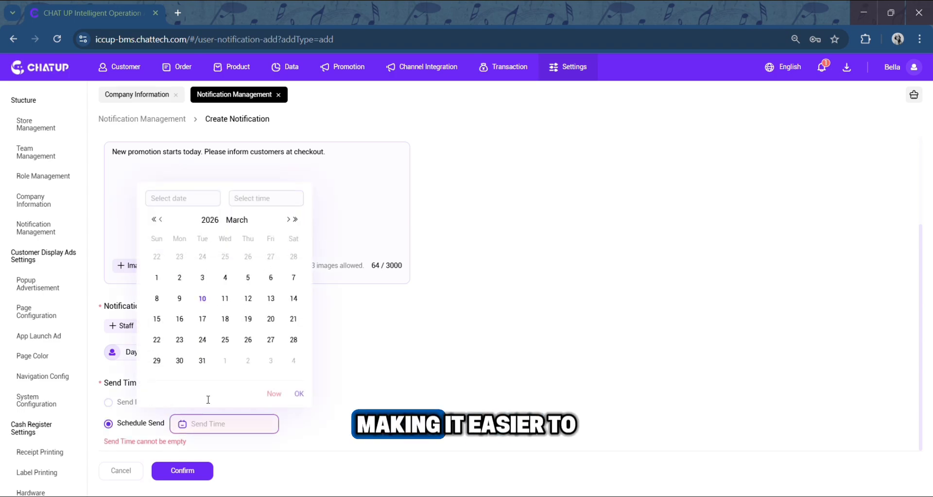
left_click(248, 319)
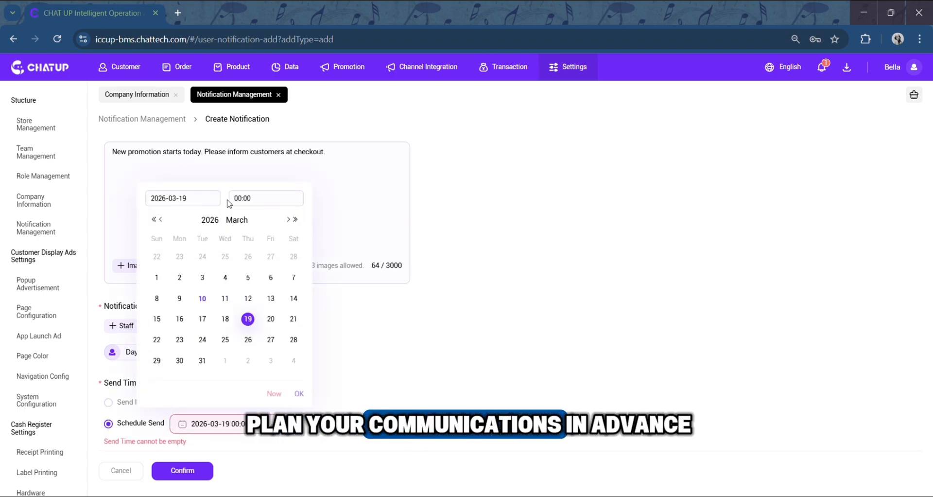
left_click(206, 196)
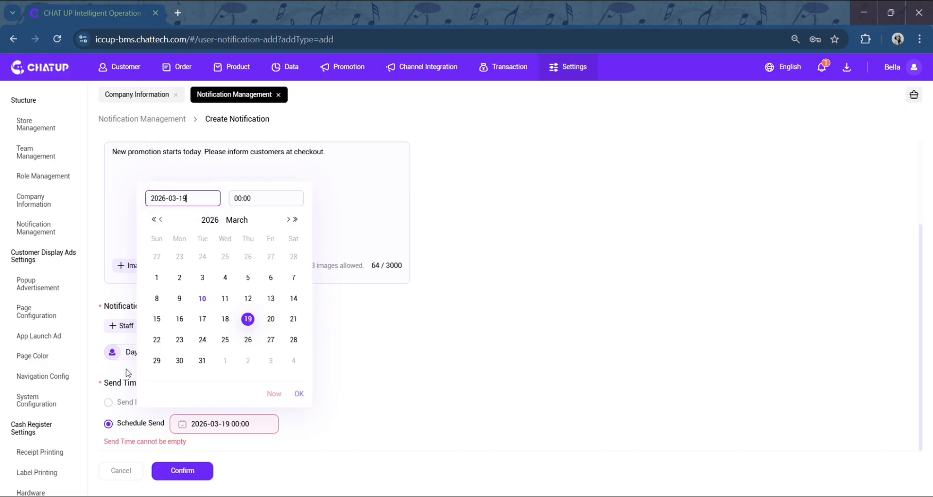
left_click(110, 403)
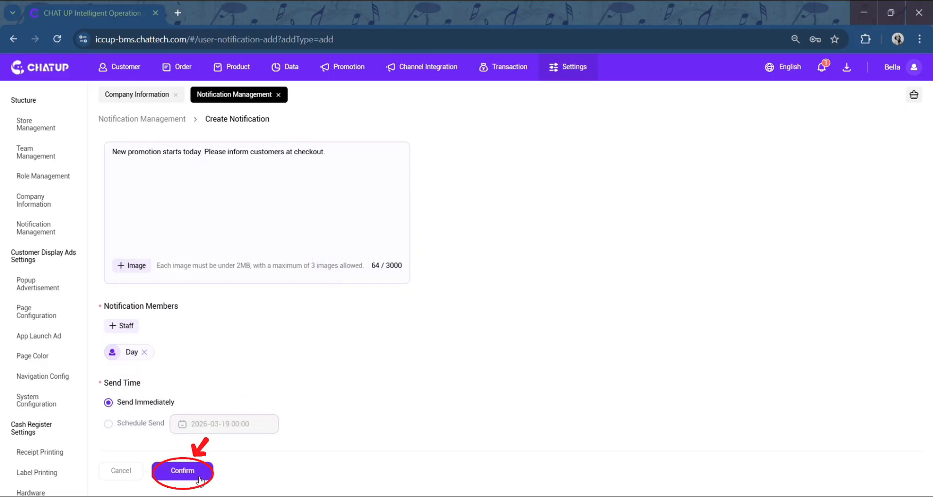
Confirm the new notification and open the notice bell.
left_click(183, 471)
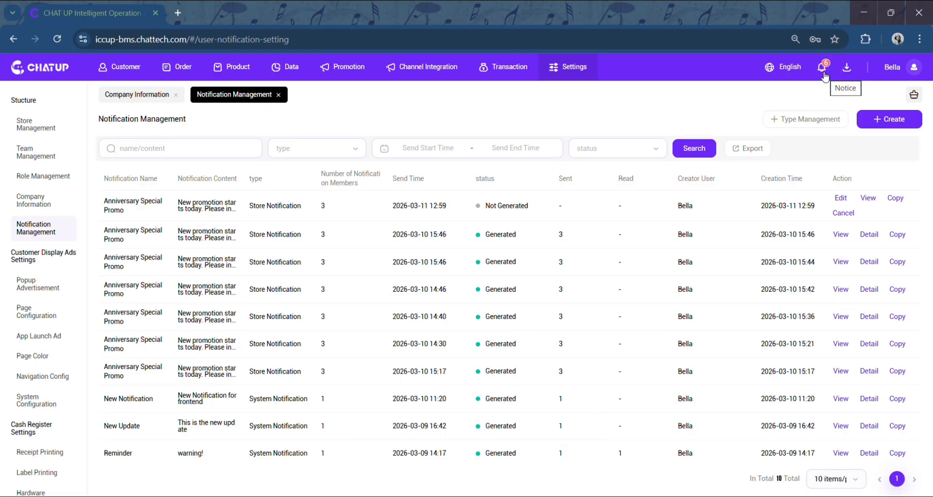
left_click(824, 76)
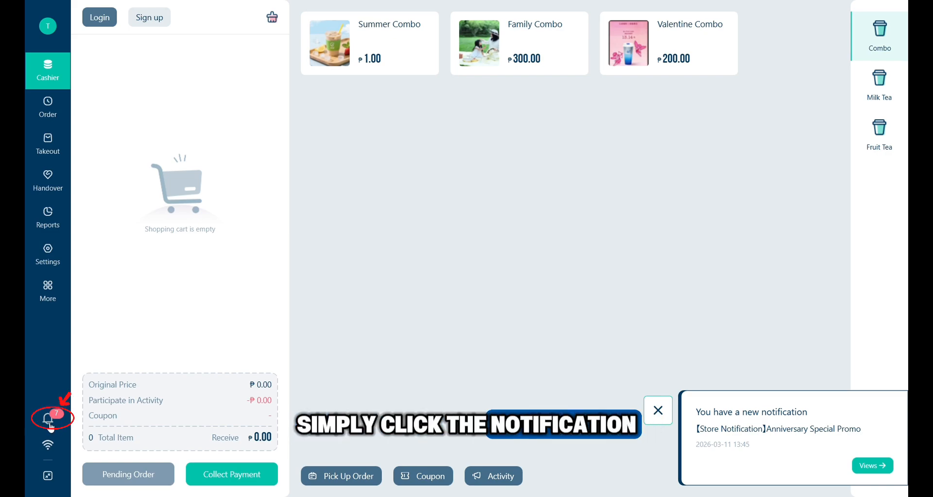
Open the Anniversary Special Promo notification on the cashier screen.
left_click(869, 466)
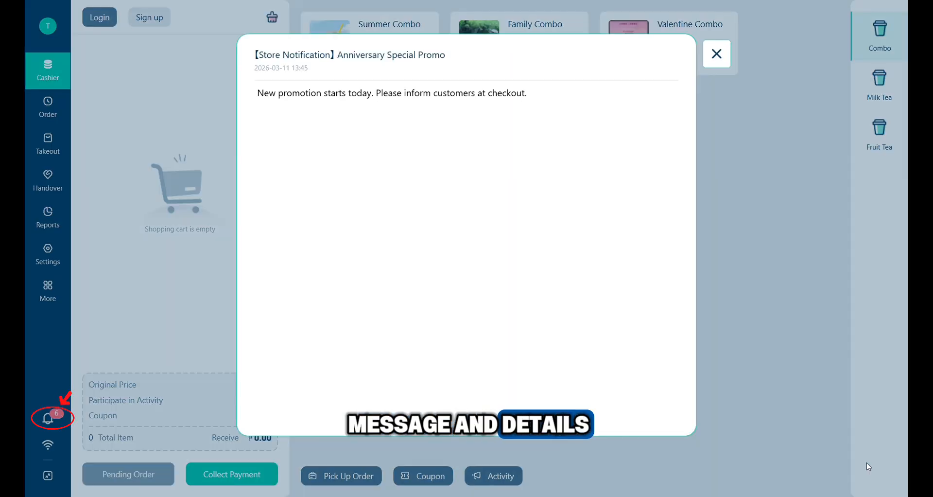